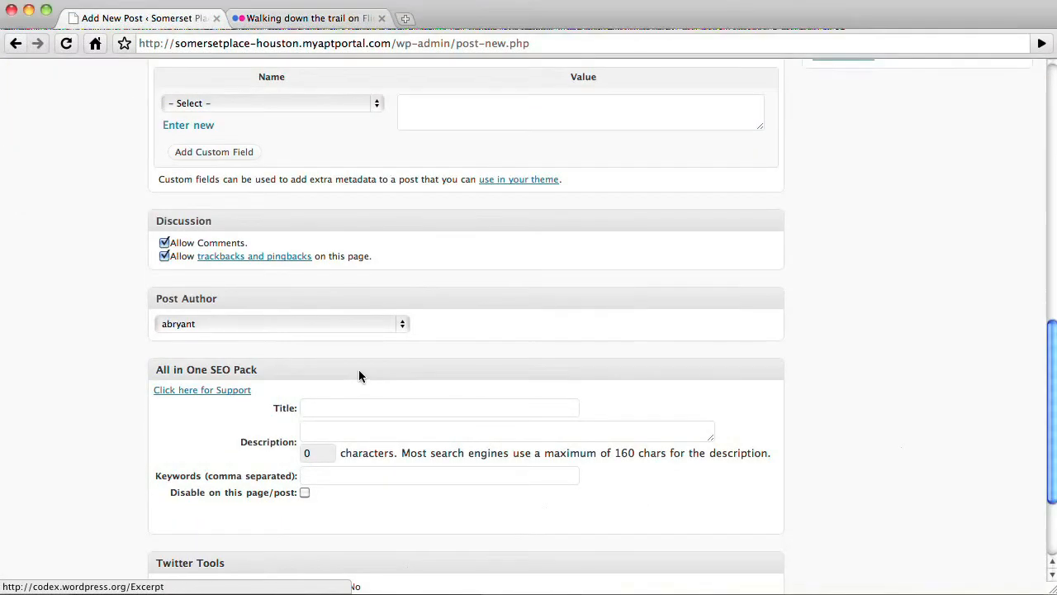
Copy the post title "Workout in the Summertime" into the title of the All in One SEO Pack section
click(366, 369)
click(364, 378)
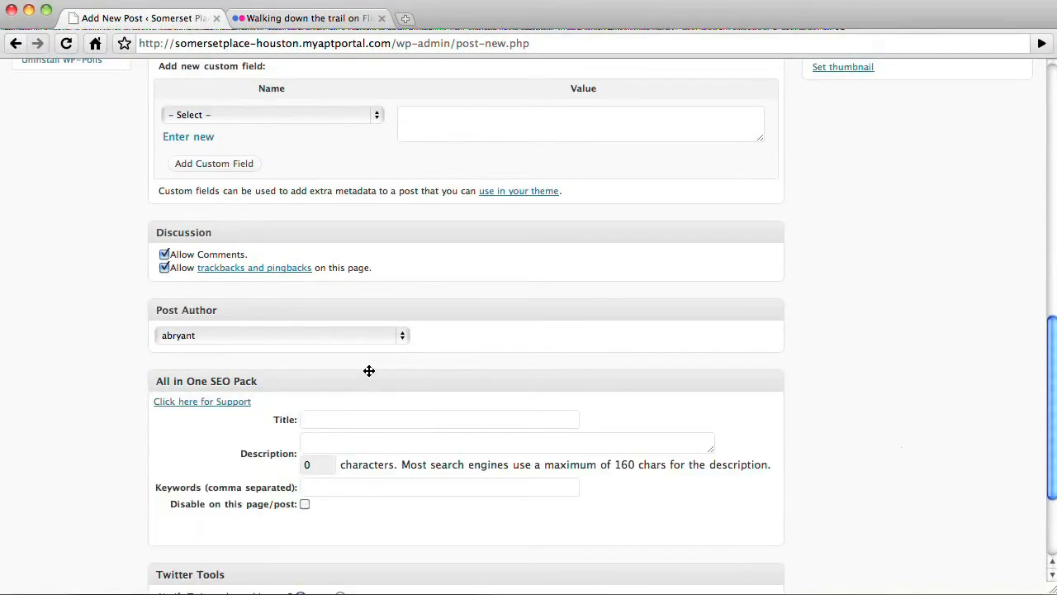
click(371, 419)
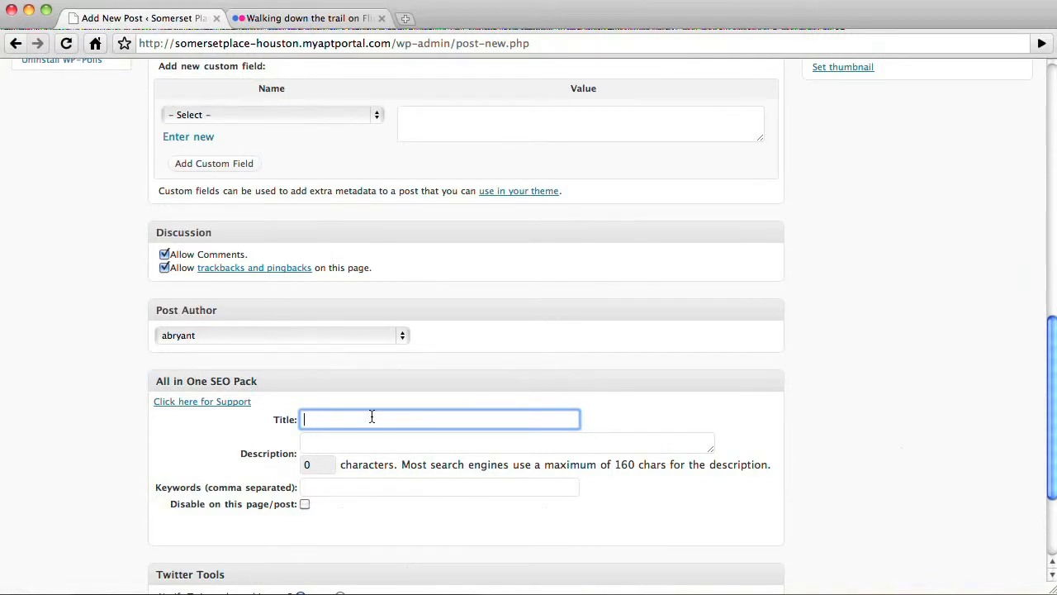
scroll(546, 281, up, 15)
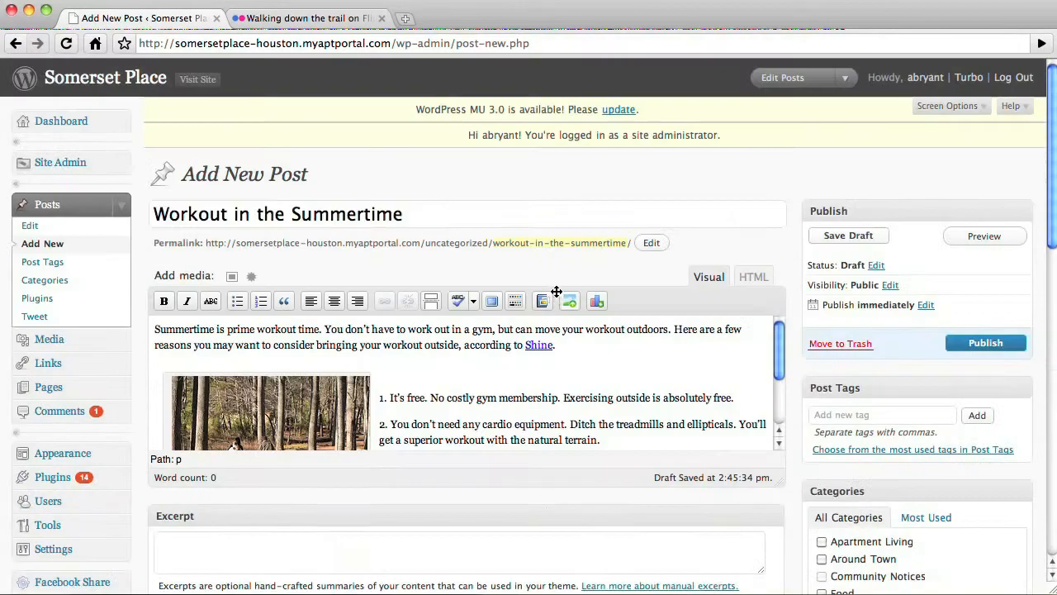
drag(417, 214, 150, 224)
key(ctrl+c)
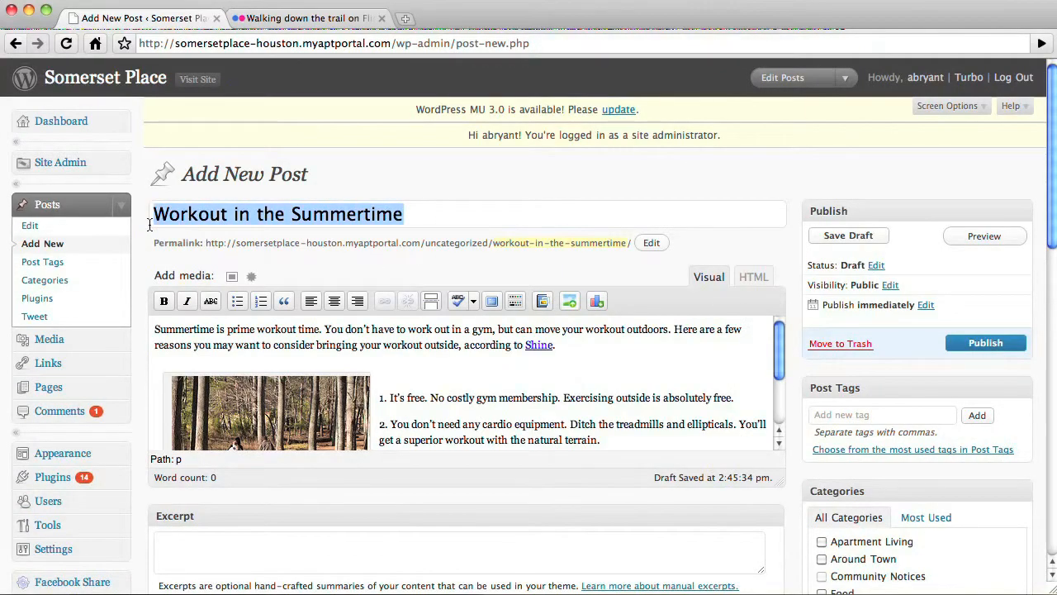
scroll(578, 488, down, 15)
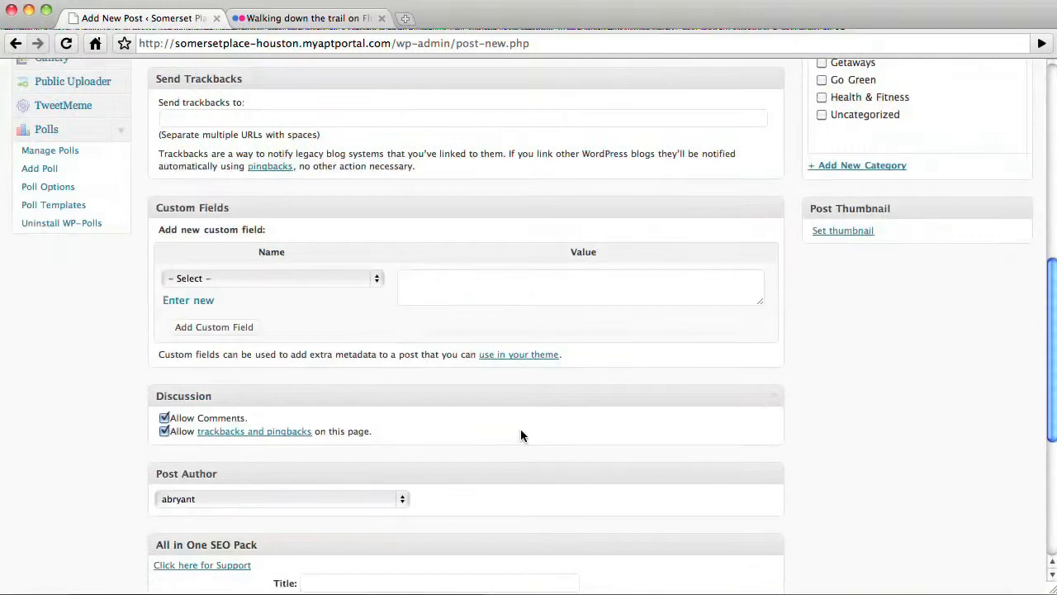
click(366, 264)
key(ctrl+v)
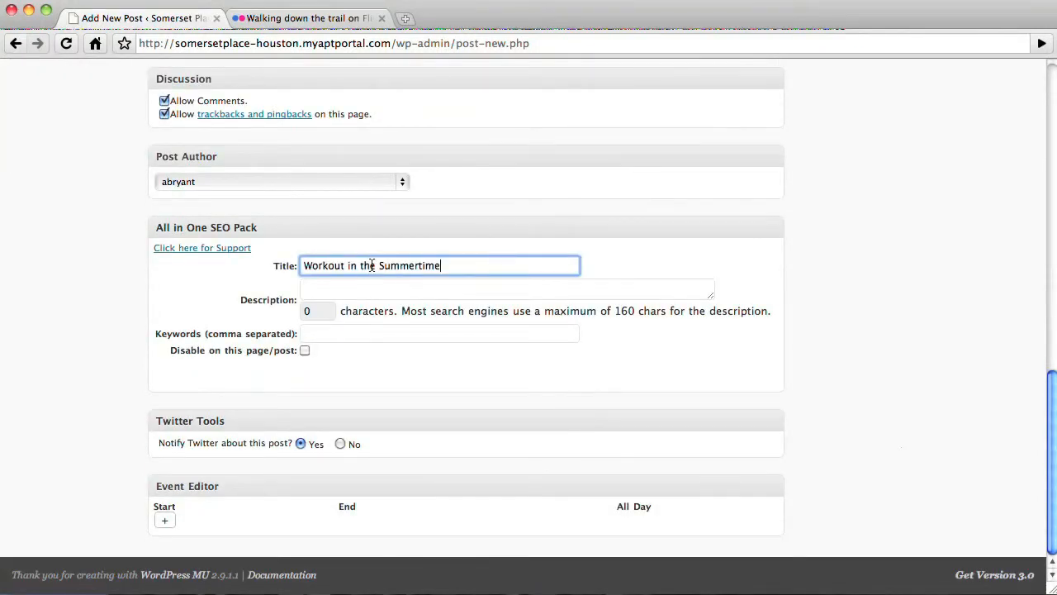
Replace the SEO title with "Summertime Outdoor Workouts"
key(BackSpace)
key(BackSpace)
key(BackSpace)
key(BackSpace)
key(BackSpace)
key(BackSpace)
key(BackSpace)
key(BackSpace)
key(BackSpace)
key(BackSpace)
key(BackSpace)
key(BackSpace)
key(BackSpace)
key(BackSpace)
key(BackSpace)
key(BackSpace)
key(BackSpace)
key(BackSpace)
key(BackSpace)
key(BackSpace)
key(BackSpace)
key(BackSpace)
key(BackSpace)
key(BackSpace)
key(BackSpace)
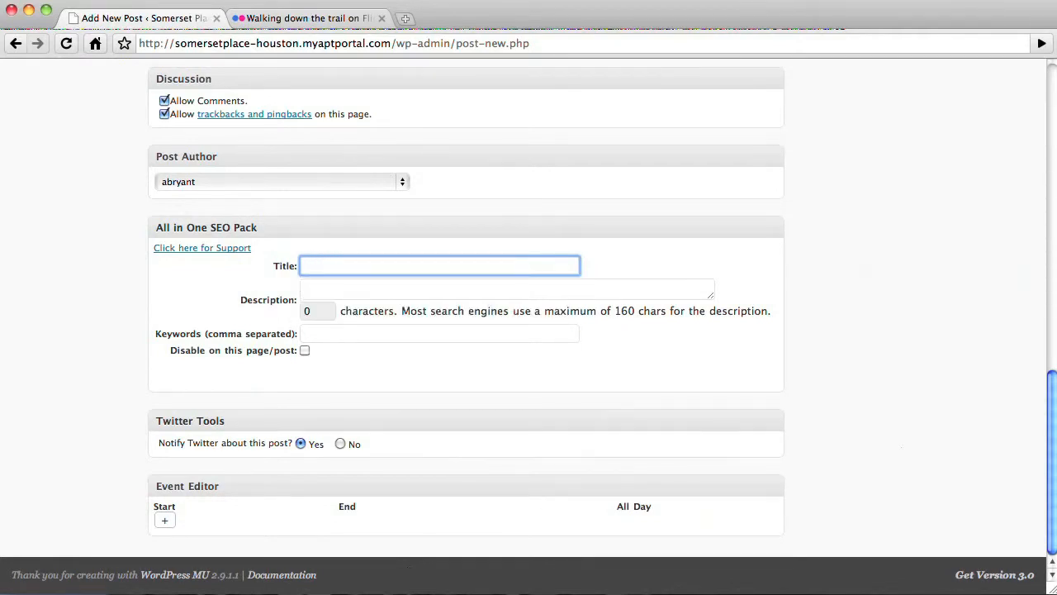
text(Summertime Outdoors)
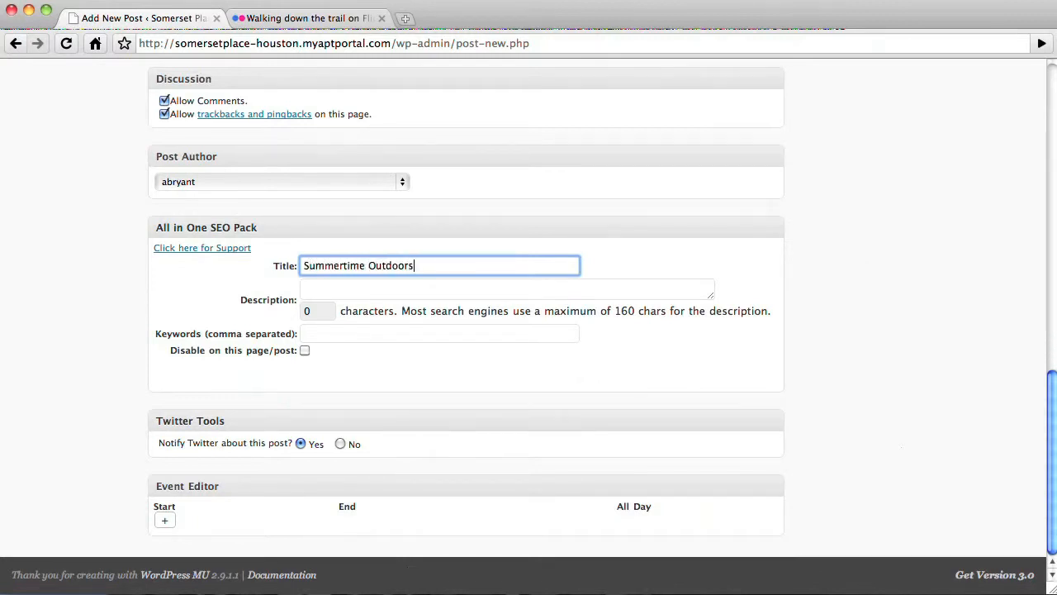
key(BackSpace)
text(Workouts)
Copy the post's opening paragraph into the SEO description
click(534, 287)
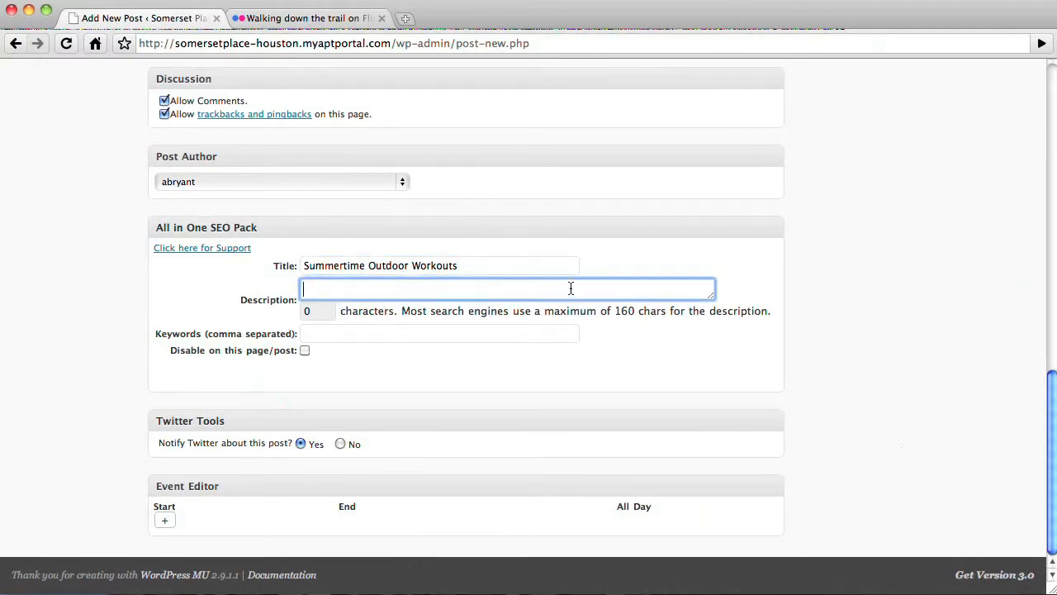
scroll(770, 335, up, 10)
scroll(776, 340, up, 10)
drag(574, 345, 127, 331)
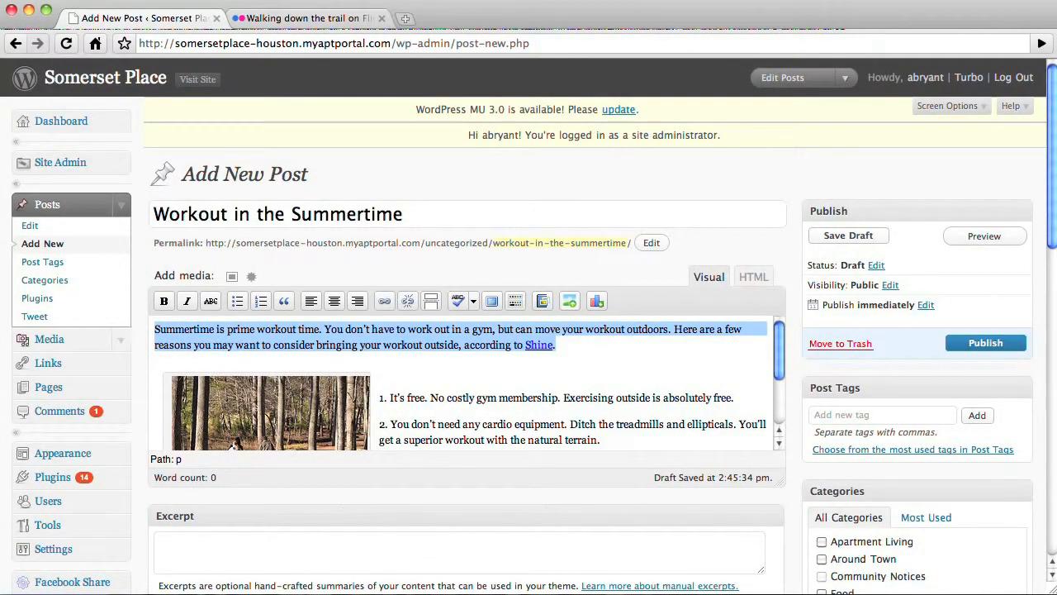
scroll(495, 380, down, 5)
scroll(545, 409, down, 15)
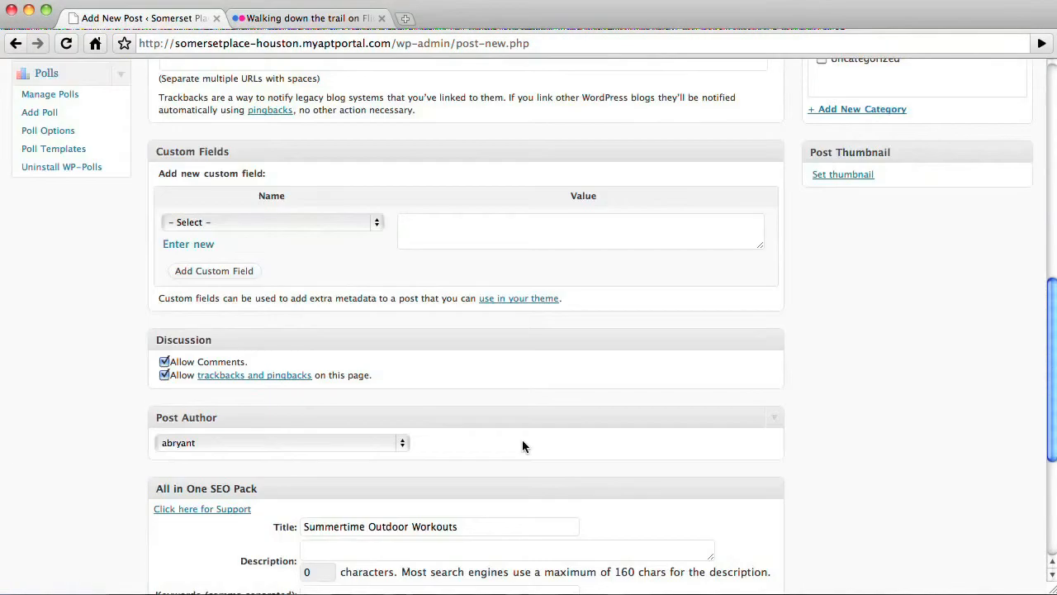
click(369, 327)
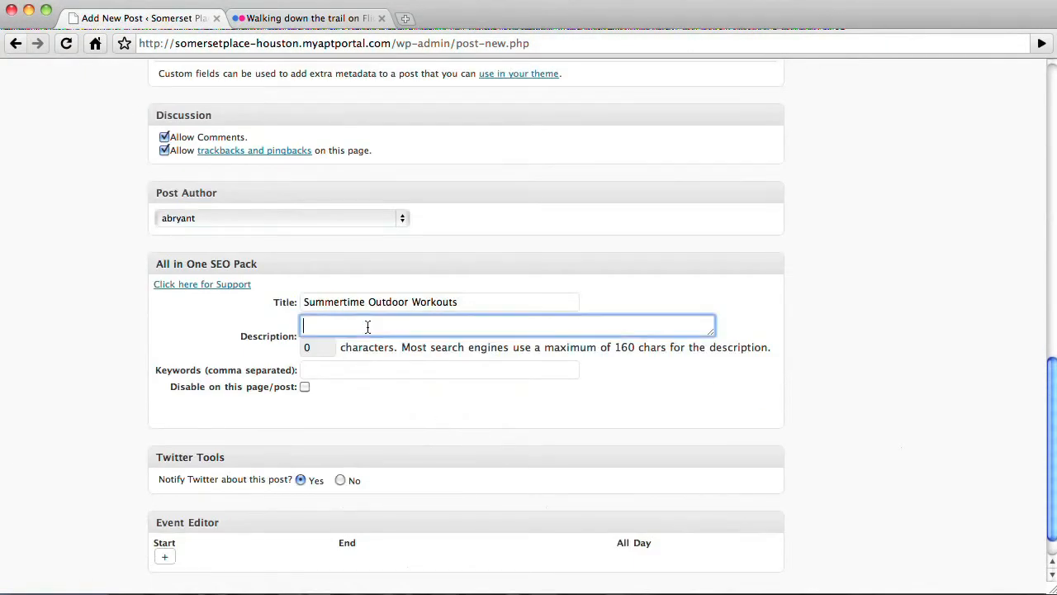
key(super+v)
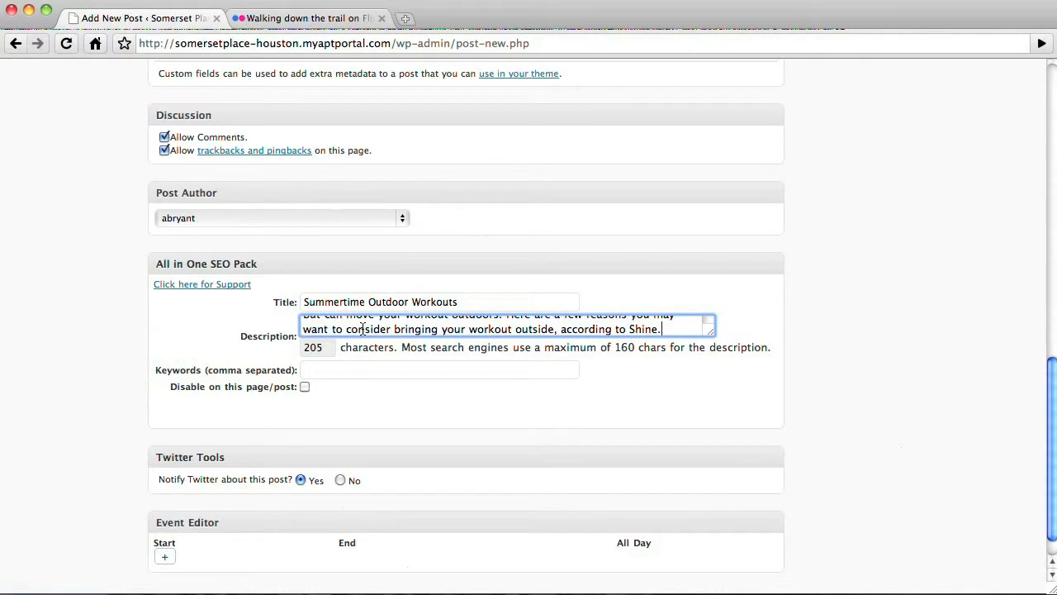
Cut the SEO description down to its first sentence, "Summertime is prime workout time."
drag(570, 348, 689, 350)
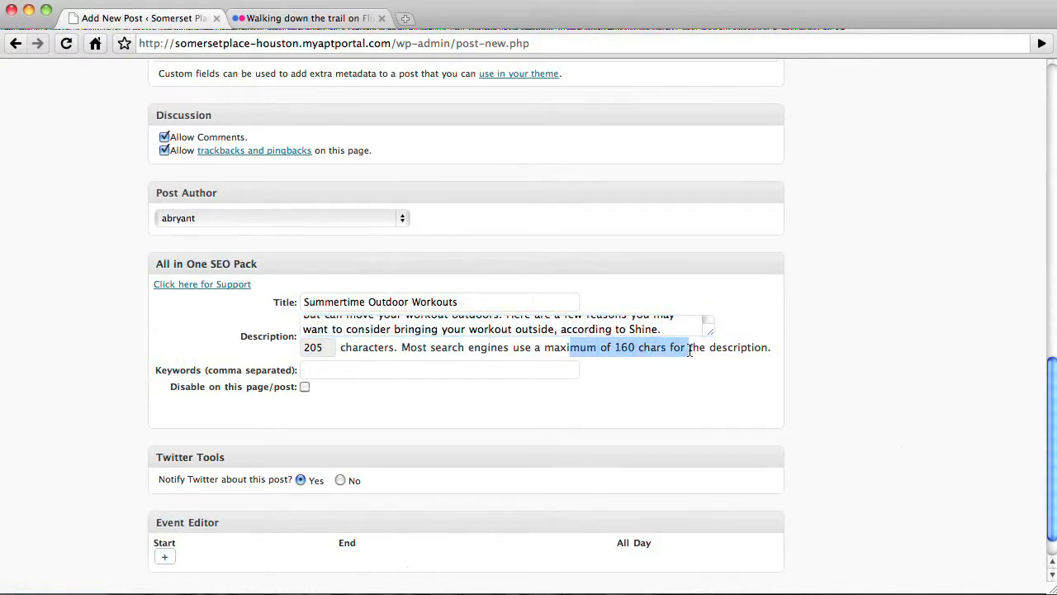
click(333, 345)
click(431, 322)
scroll(438, 326, up, 3)
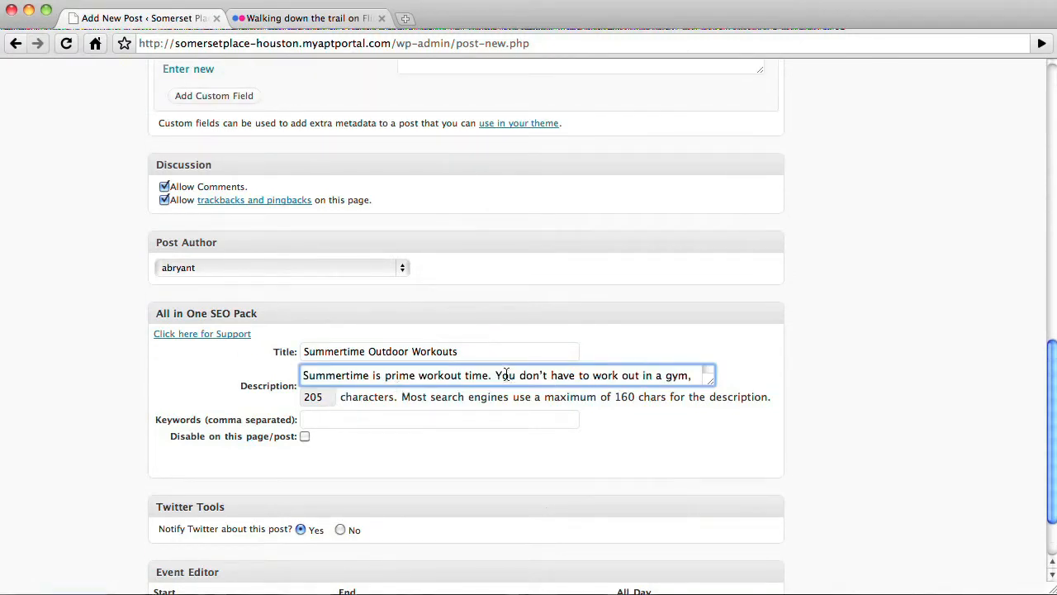
drag(495, 375, 544, 405)
text(Summertime is prime workout time.)
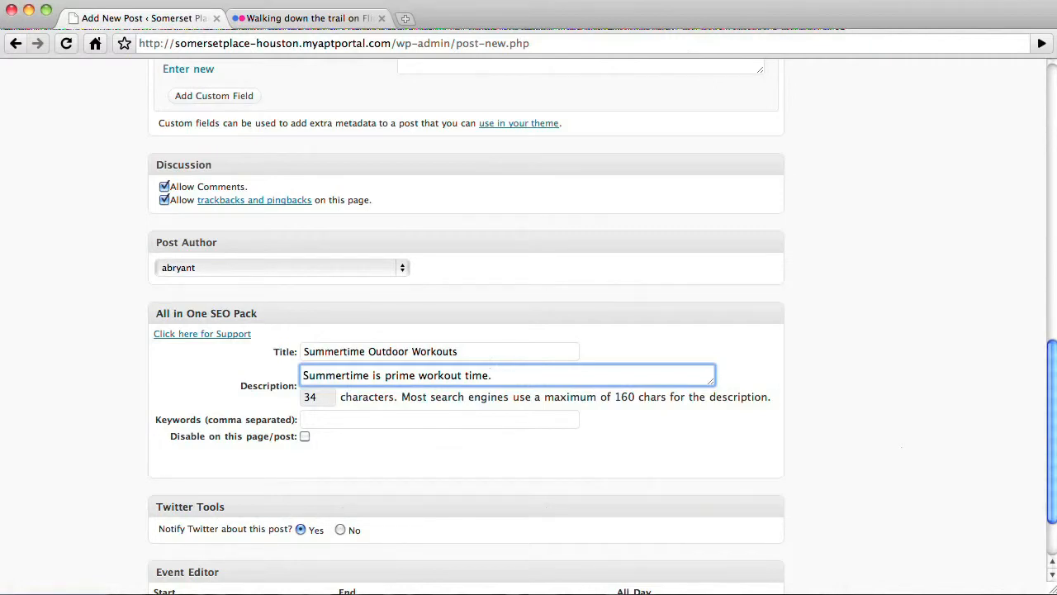
Append "The great outdoors is a fantastic solution to your exercise needs. Free, convenient, and no membership required." to the SEO description
text(The great)
text( outdoors is )
text(a great)
key(BackSpace)
key(BackSpace)
key(BackSpace)
key(BackSpace)
key(BackSpace)
key(BackSpace)
text(fantastic soluti)
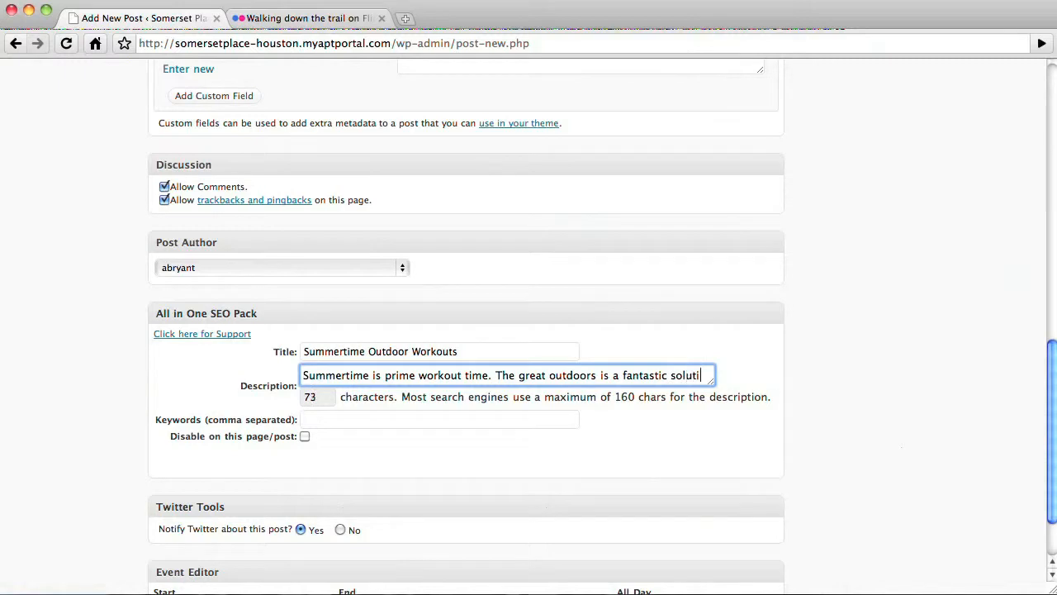
text(on to your exercise needs.  Free, convenient, and n)
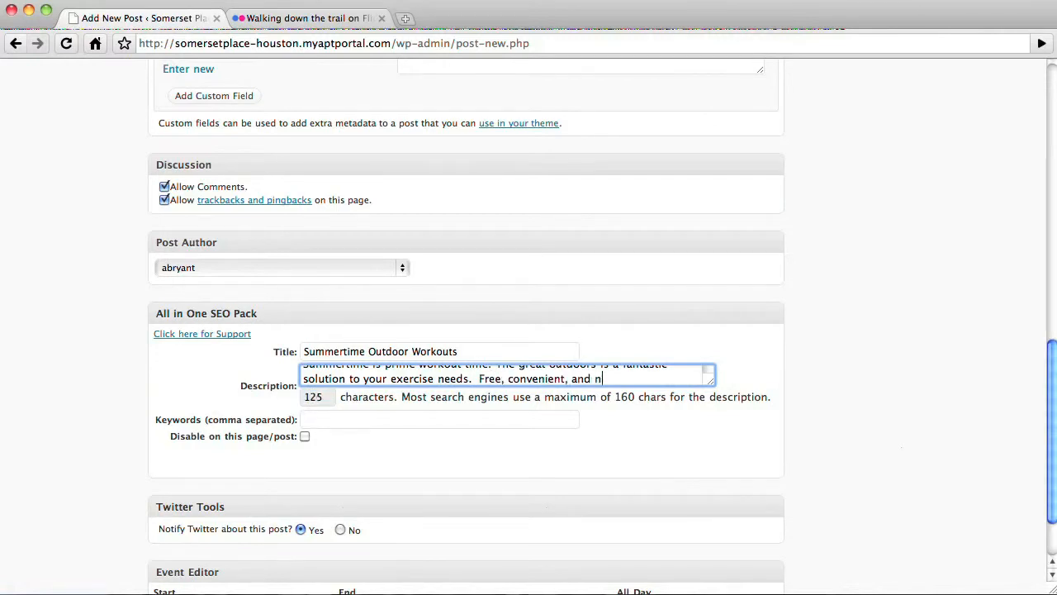
text(o membership )
text(required)
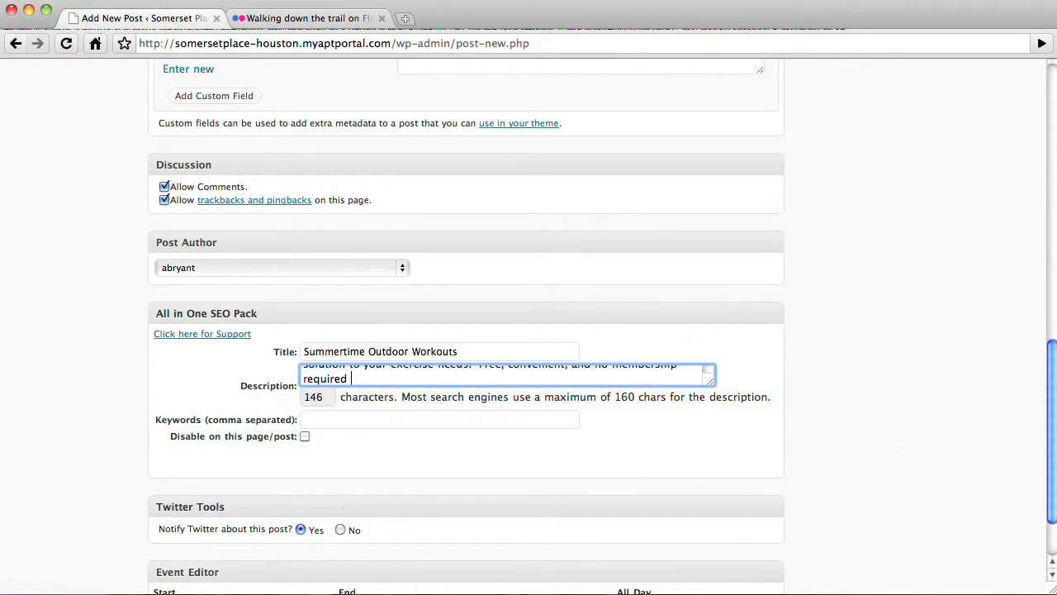
text(.)
scroll(589, 377, up, 3)
scroll(679, 373, down, 2)
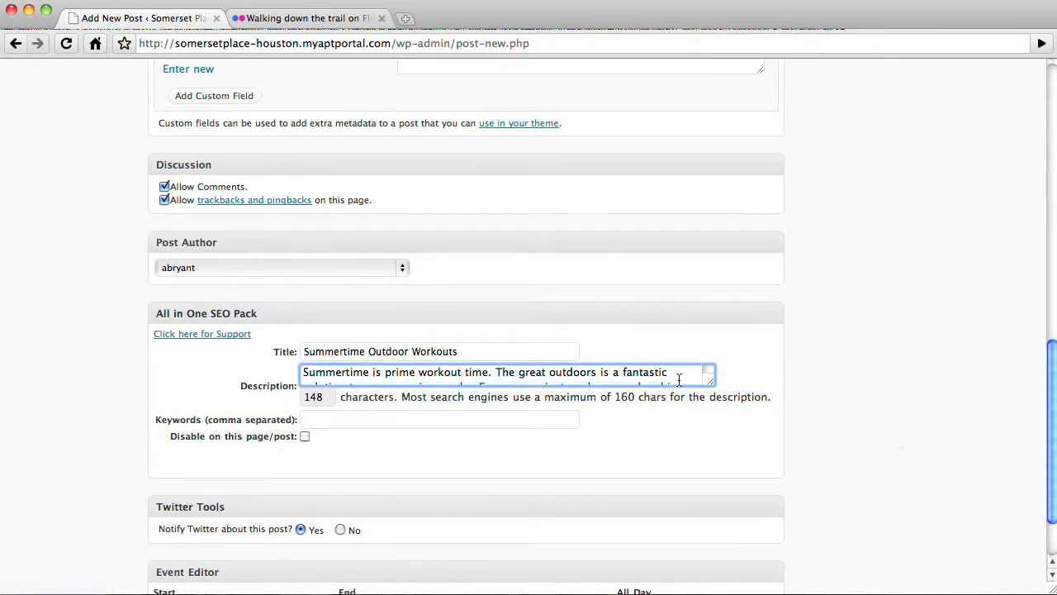
scroll(680, 375, down, 1)
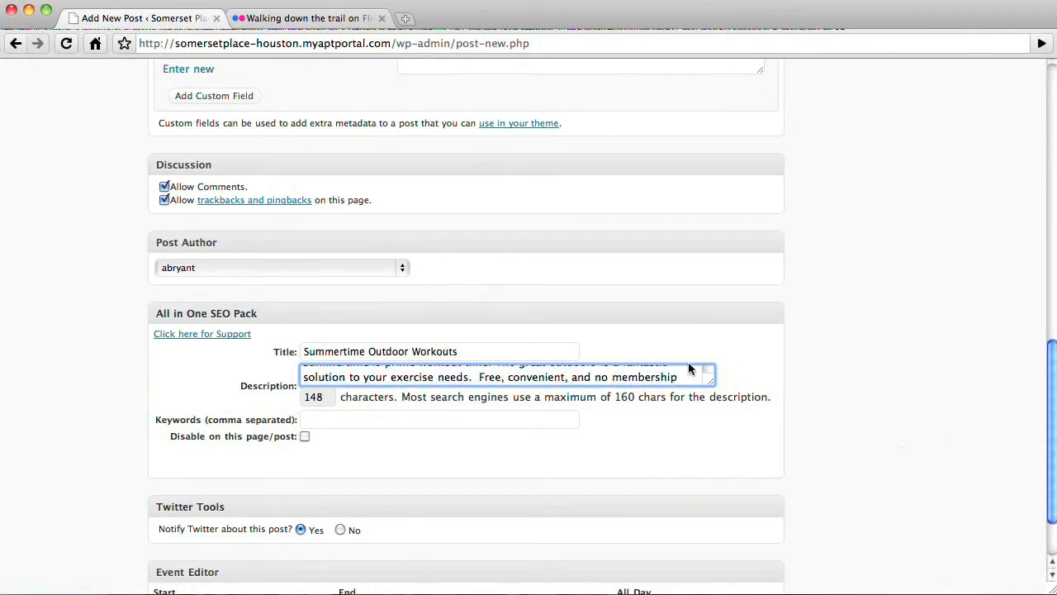
scroll(691, 367, down, 3)
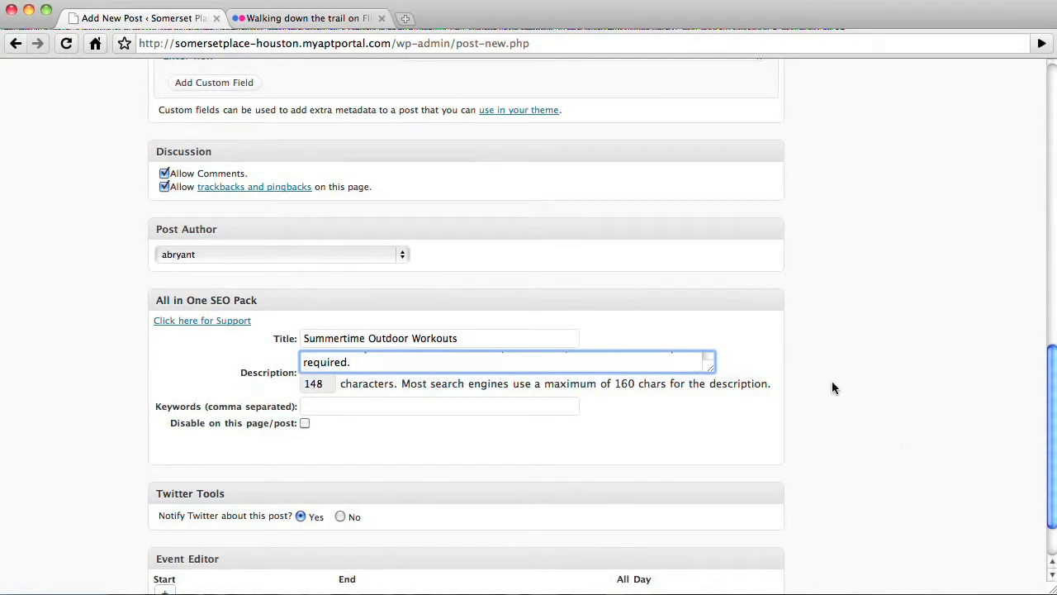
Assign the post to the Health & Fitness category only
scroll(821, 355, up, 10)
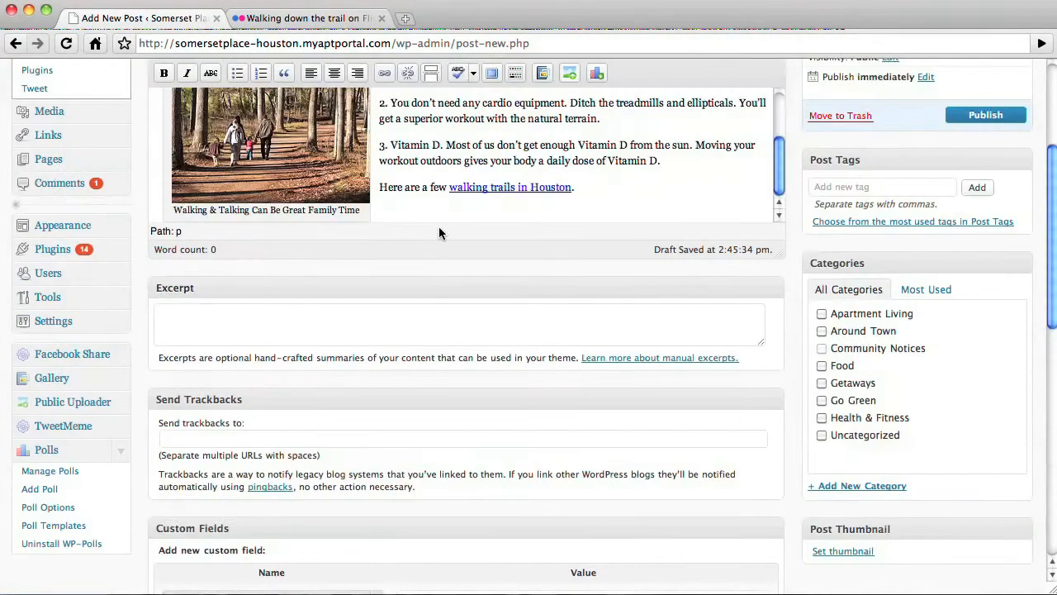
scroll(438, 234, up, 5)
scroll(486, 244, down, 2)
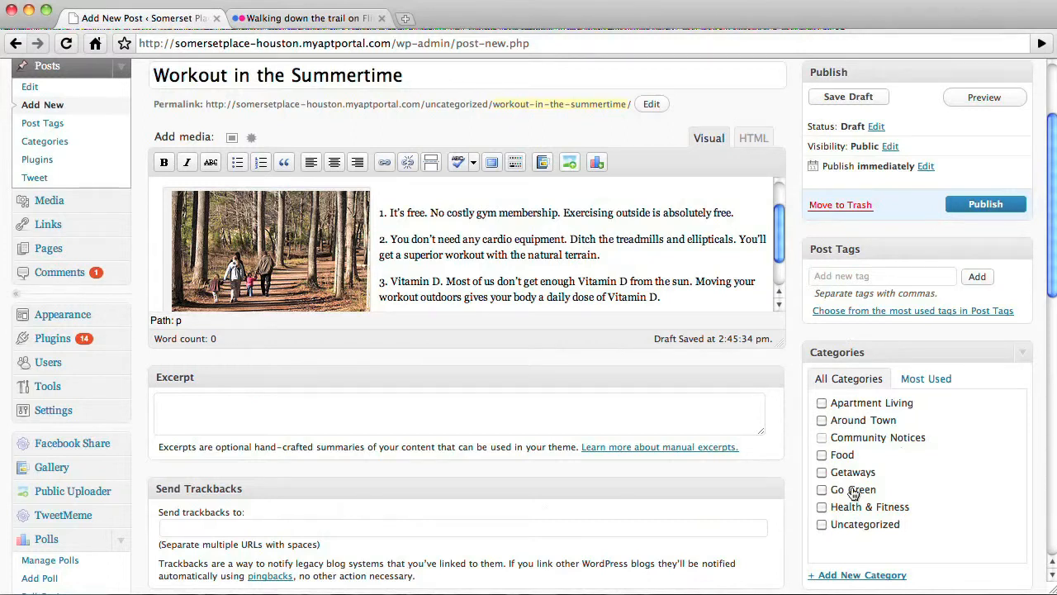
click(822, 403)
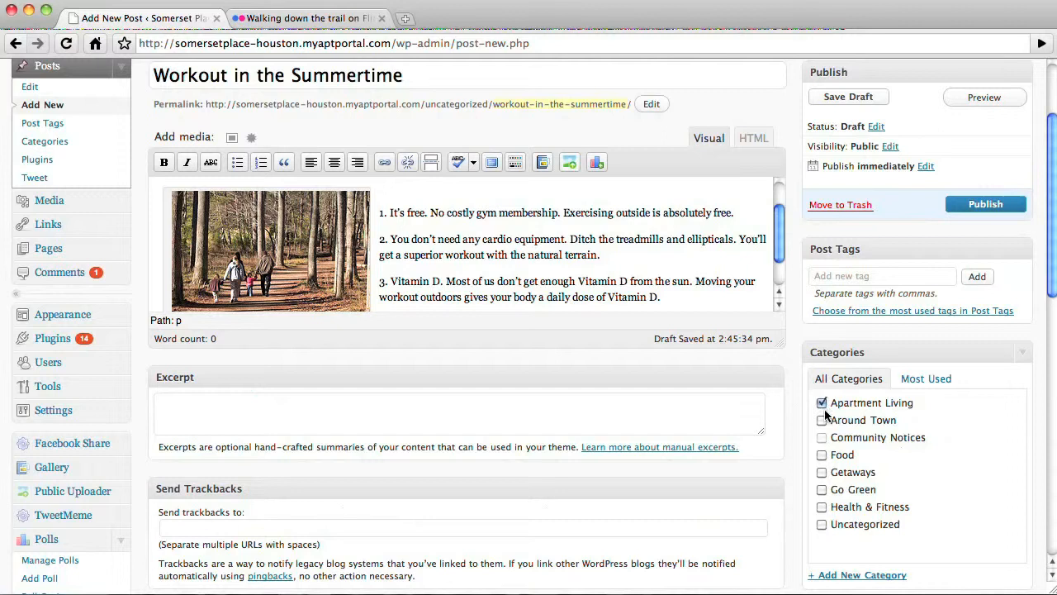
click(822, 489)
click(823, 507)
click(822, 489)
click(821, 403)
Add the post tags "trail walking", "exercise" and "outdoor activities"
click(863, 277)
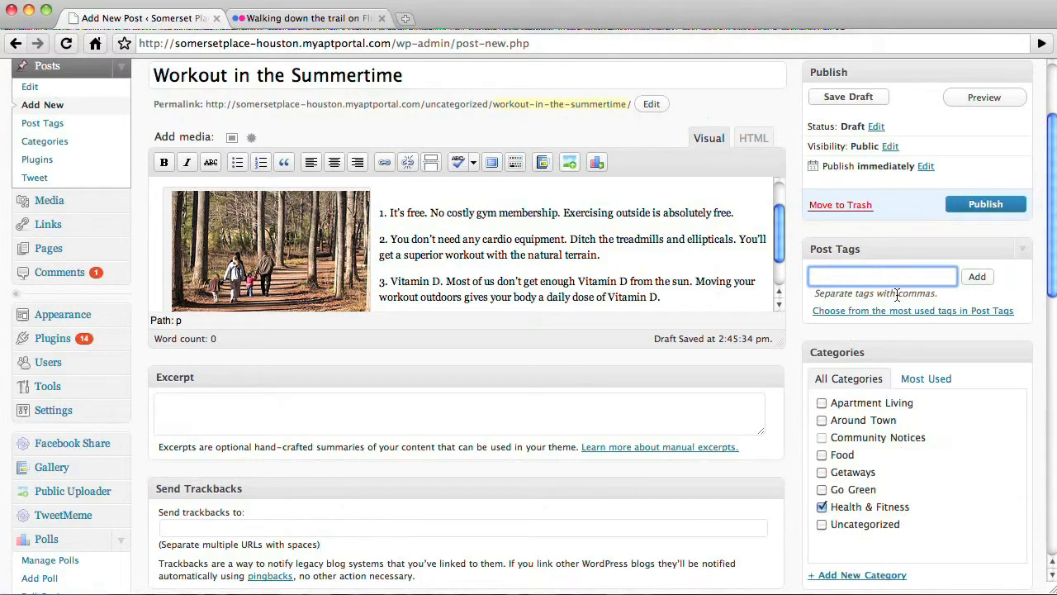
text(trail wallking)
key(Return)
text(exercise)
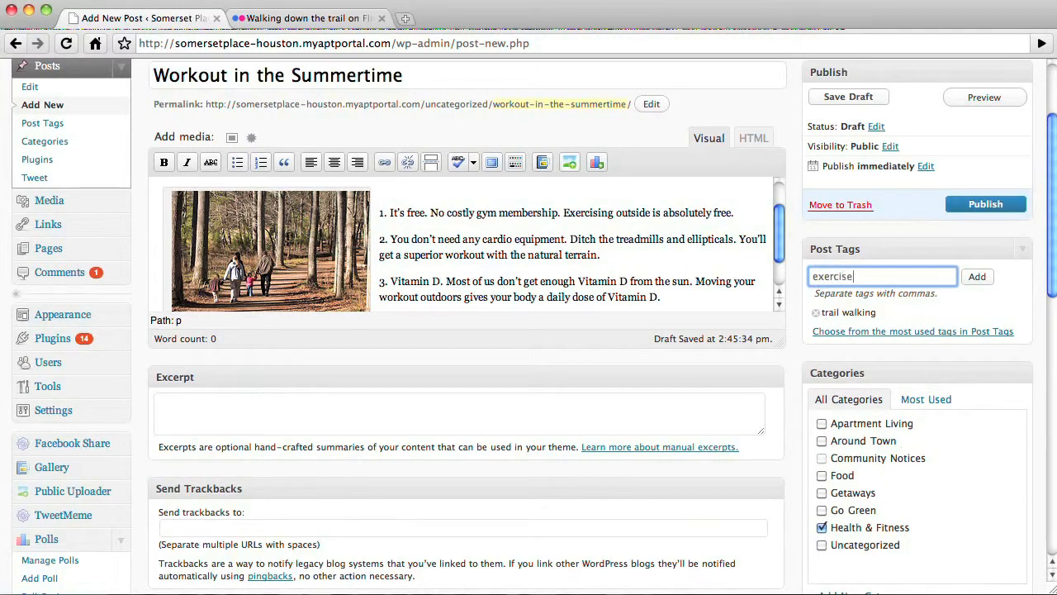
key(Return)
text(outdoor activities)
key(Return)
Add the post tags "summertime workout", "family time" and "shine magazine"
text(summertime)
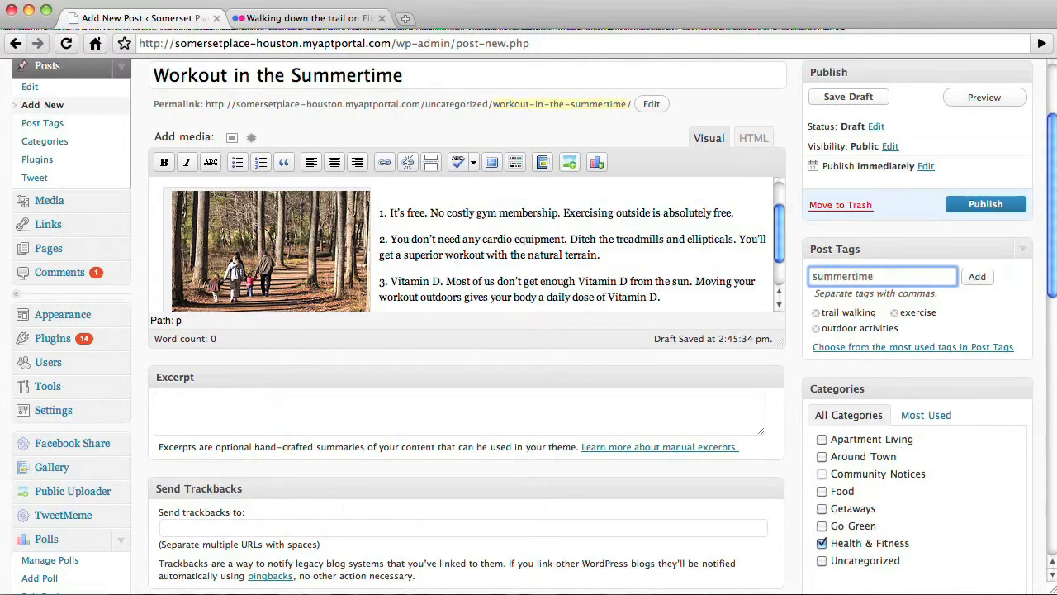
text( work)
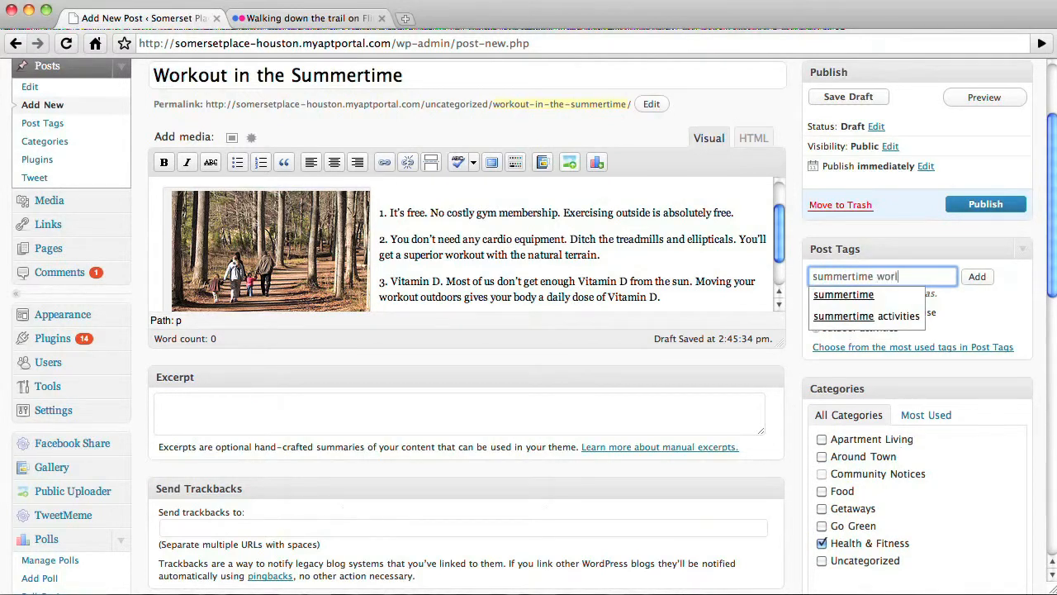
text(out)
key(Return)
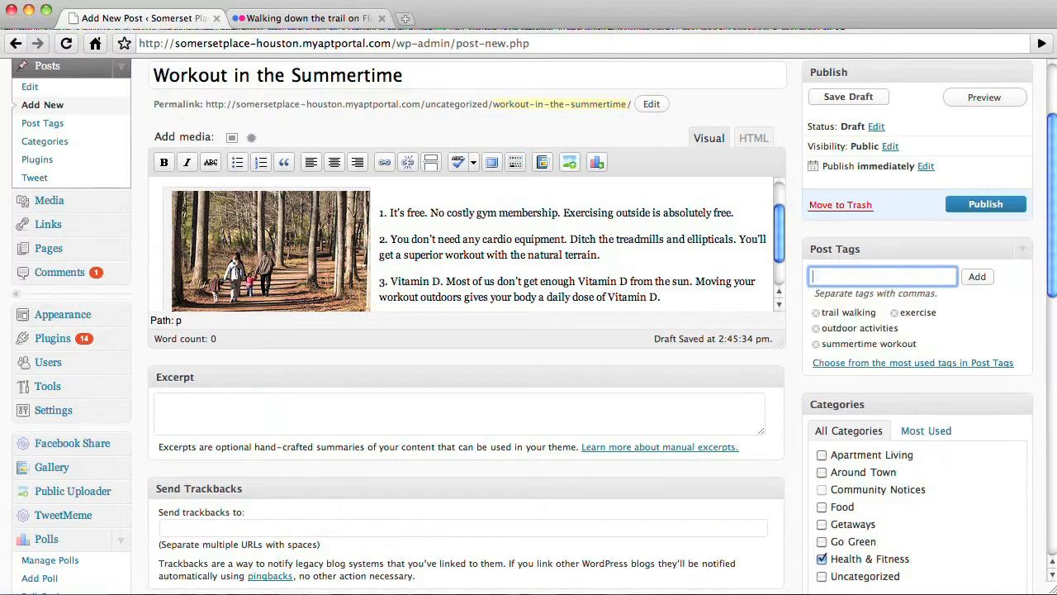
text(family time)
key(Return)
scroll(620, 272, up, 5)
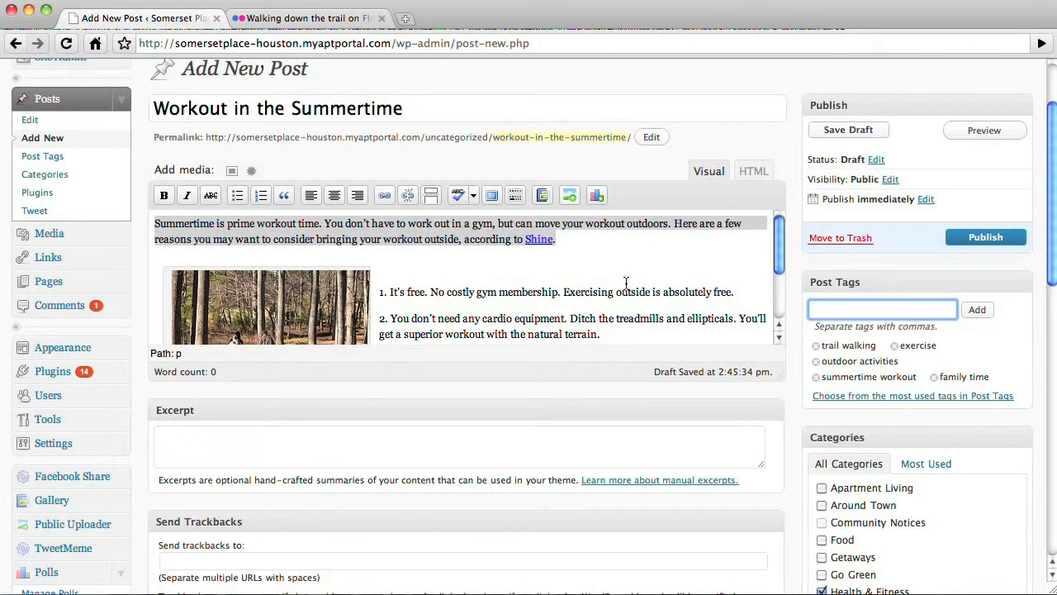
scroll(626, 283, down, 3)
text(shine magazine)
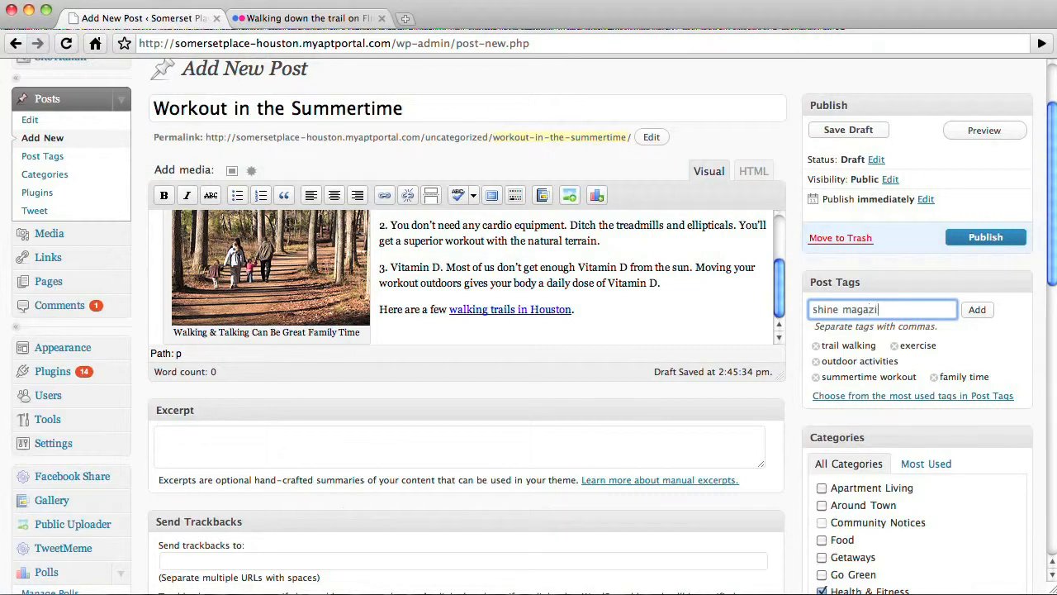
key(Return)
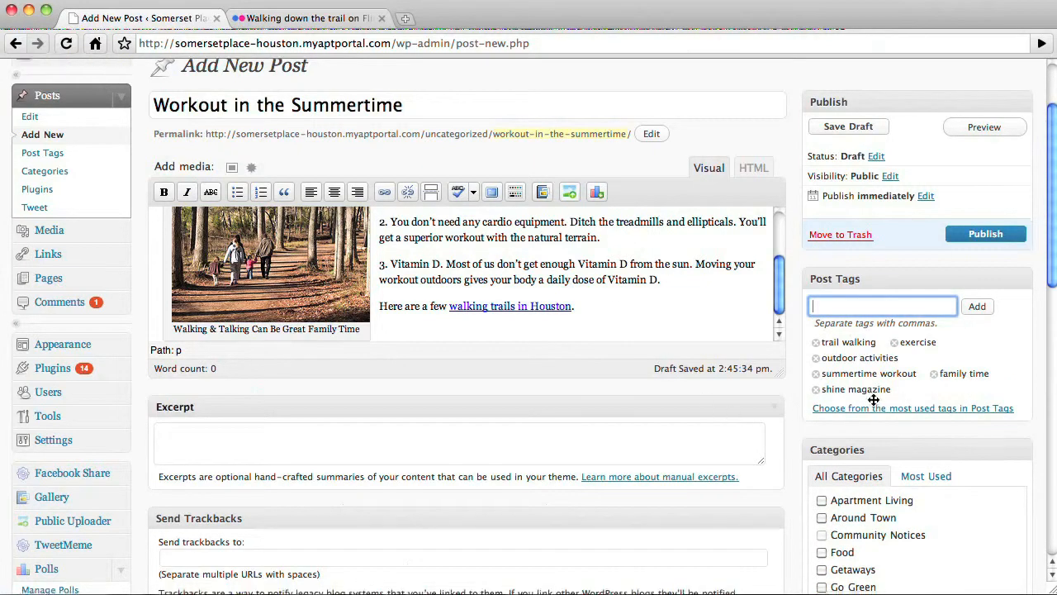
Set the post's scheduled publishing time to 20:00
scroll(873, 397, down, 3)
scroll(667, 399, up, 1)
scroll(667, 399, up, 3)
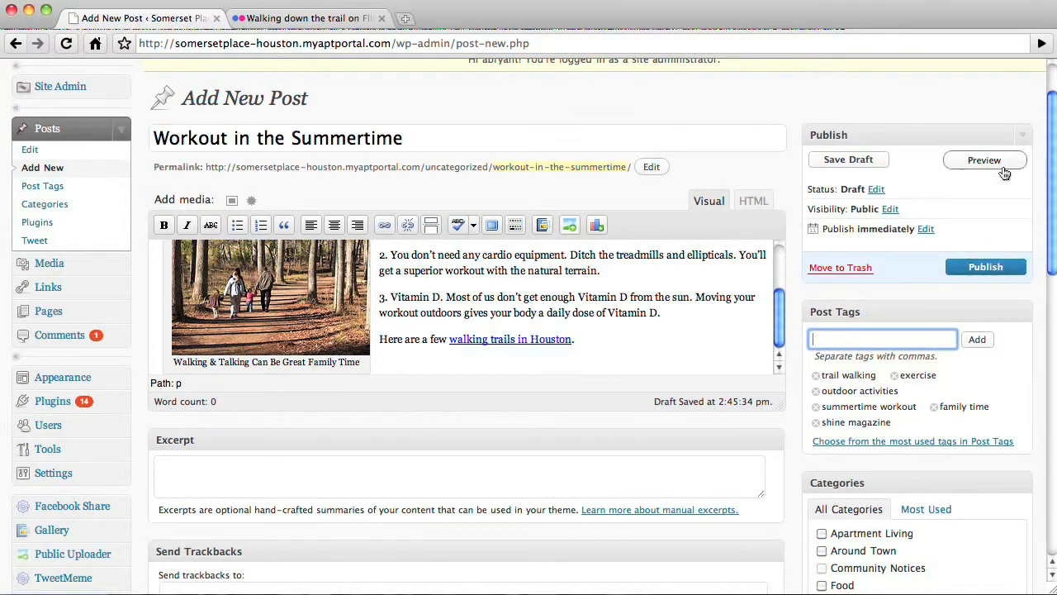
click(926, 233)
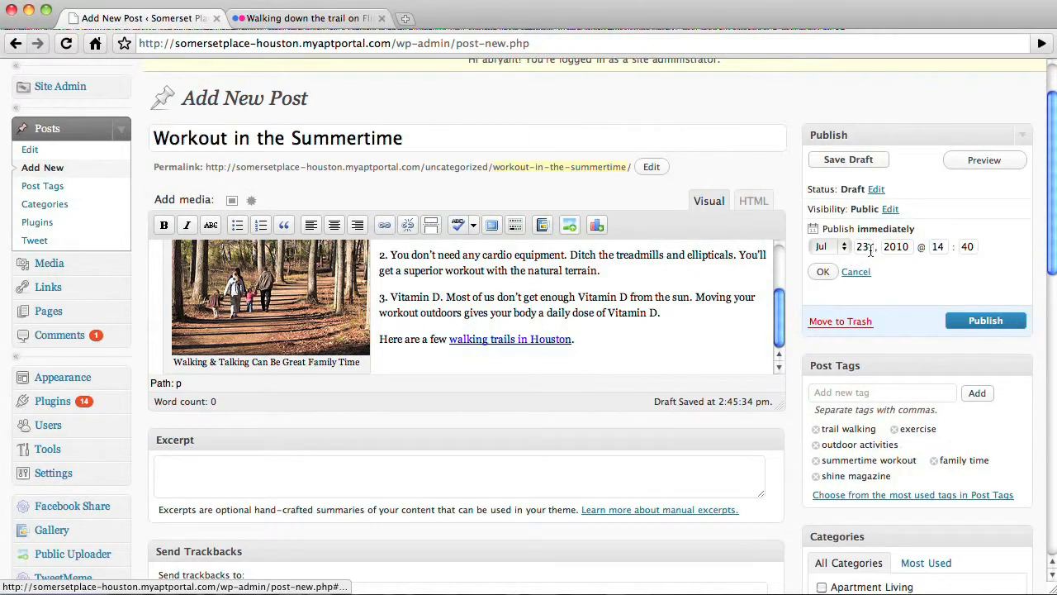
double_click(939, 247)
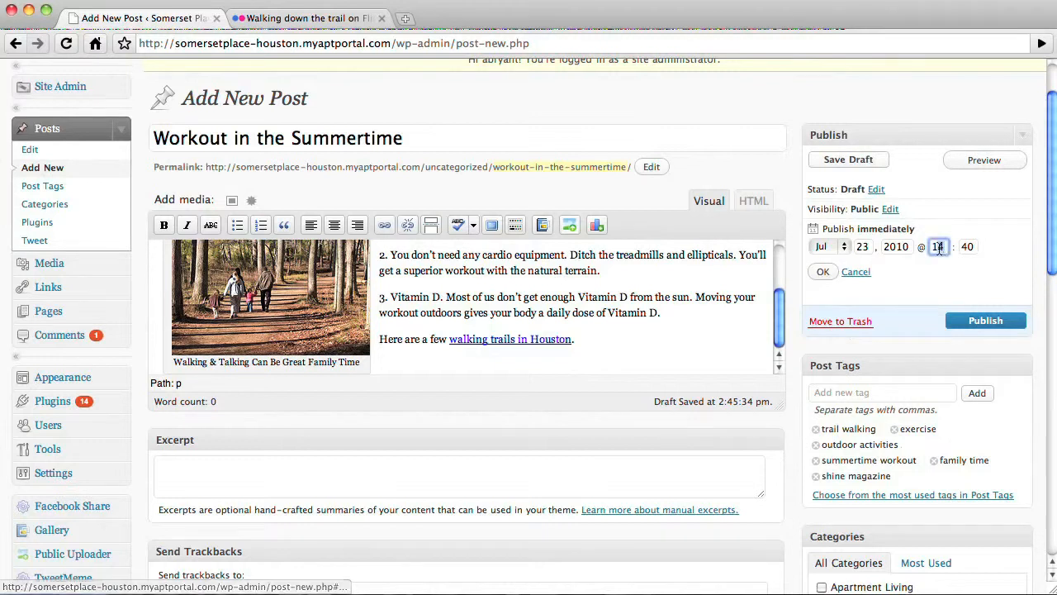
text(20)
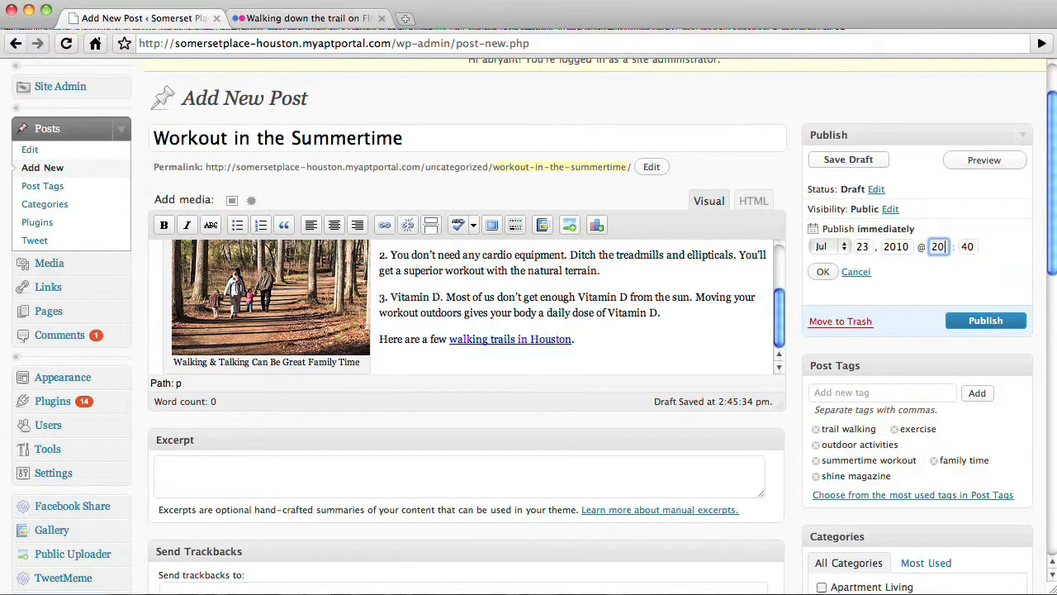
click(972, 246)
double_click(973, 246)
text(00)
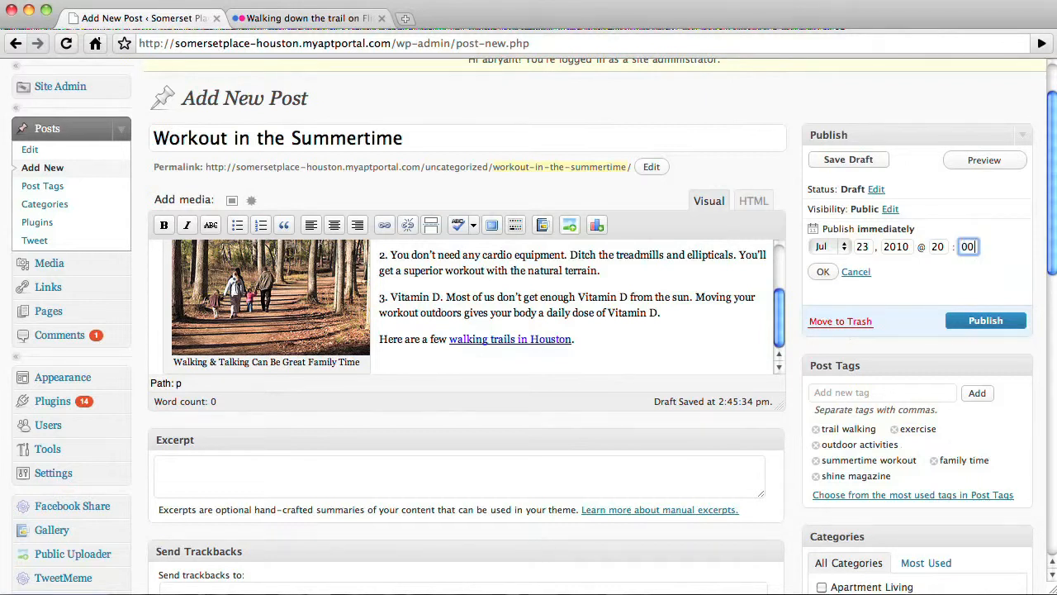
Change the hour of the scheduled publishing time to 9
click(937, 249)
key(BackSpace)
key(BackSpace)
text(9)
click(970, 285)
Set the publishing hour to 14, and publish the post with that schedule
drag(944, 251, 935, 253)
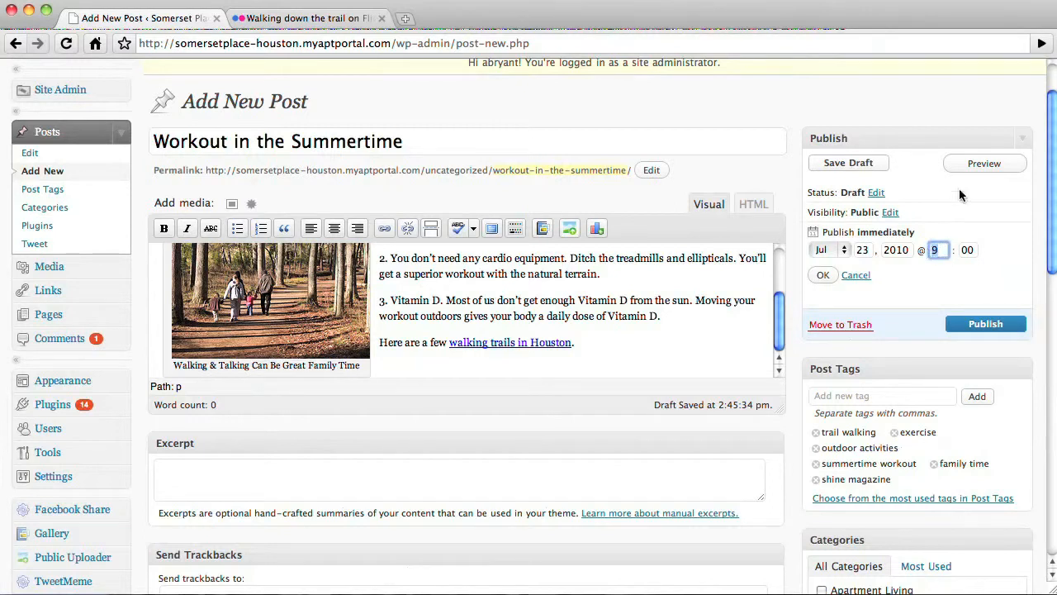
text(14)
click(620, 362)
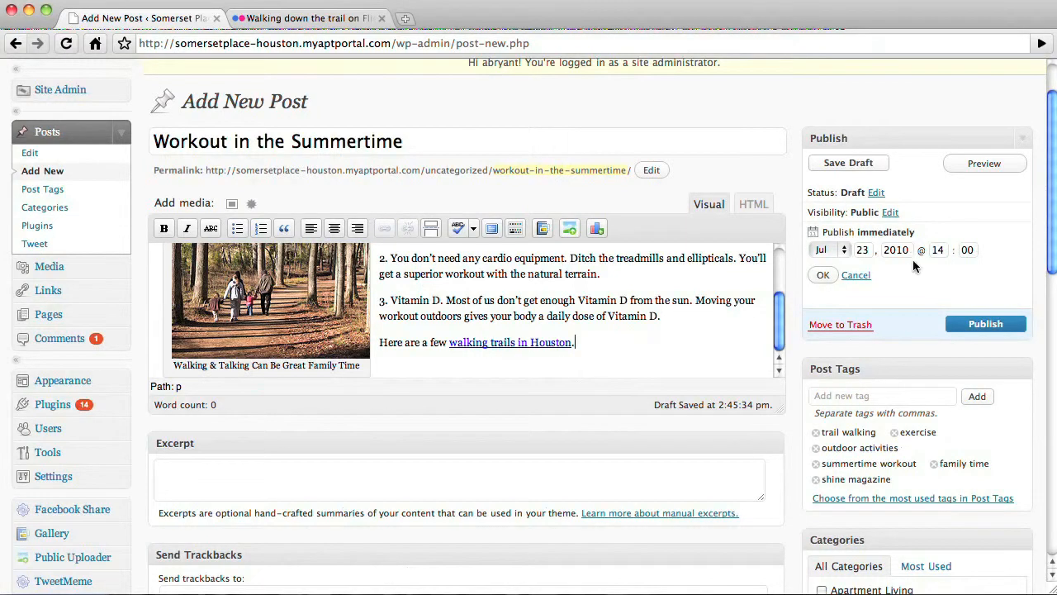
click(822, 275)
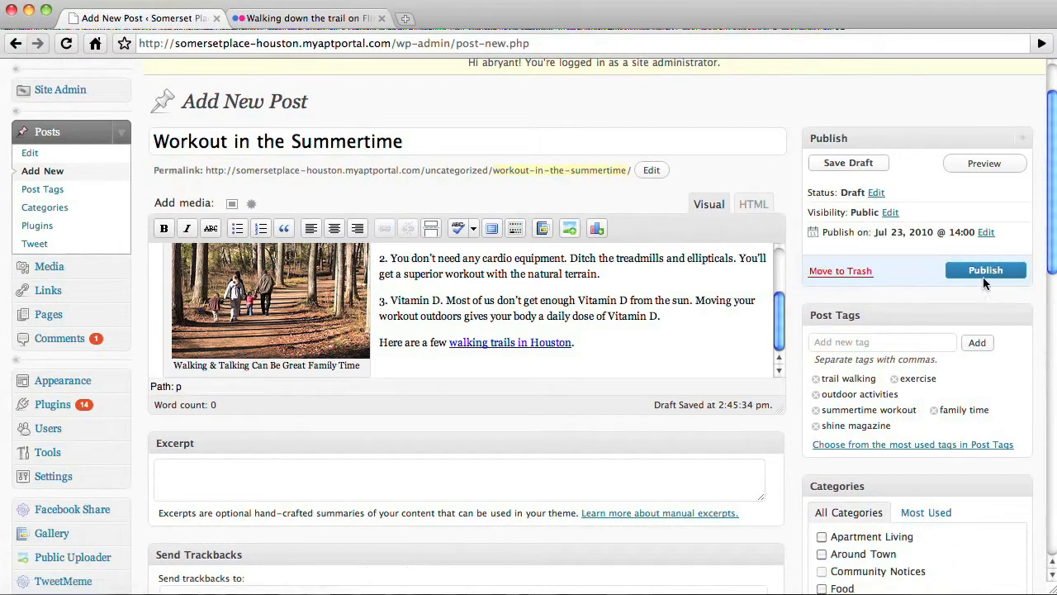
click(988, 276)
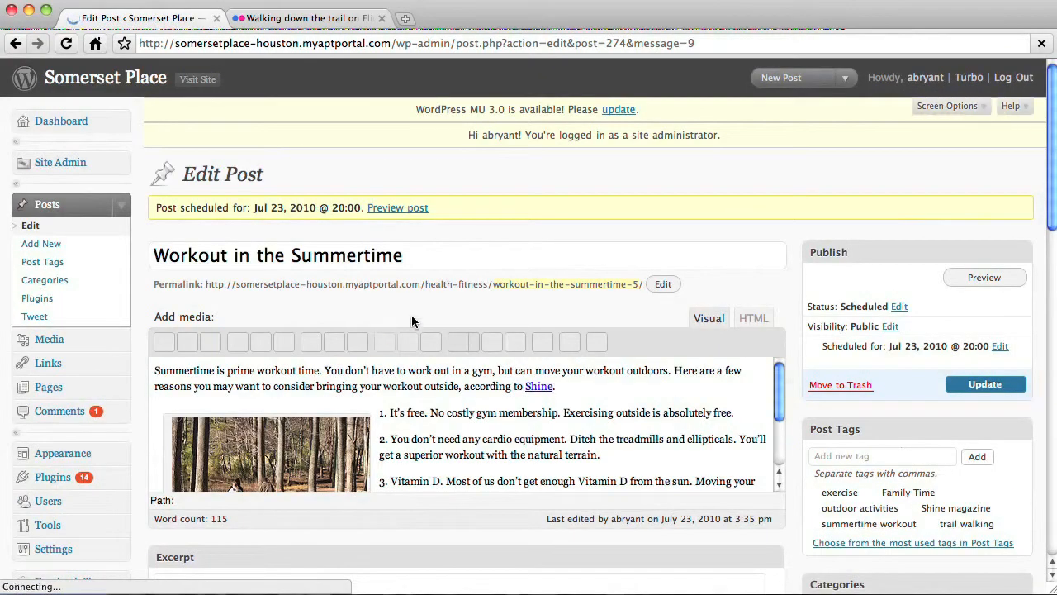
Start a new poll with the question "Do you like Trail Walking?"
scroll(148, 466, down, 5)
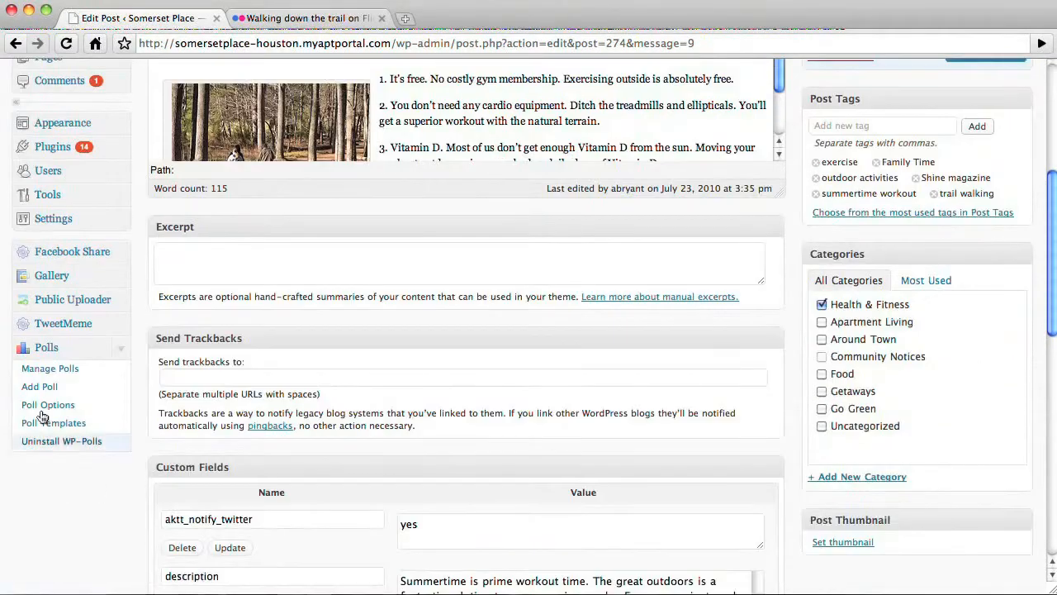
click(47, 385)
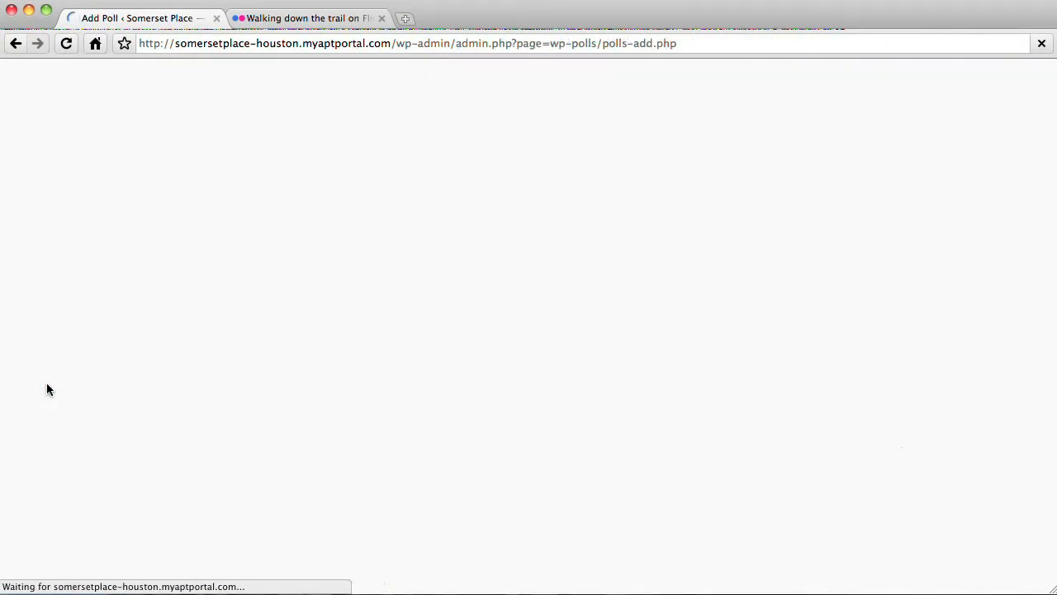
click(463, 245)
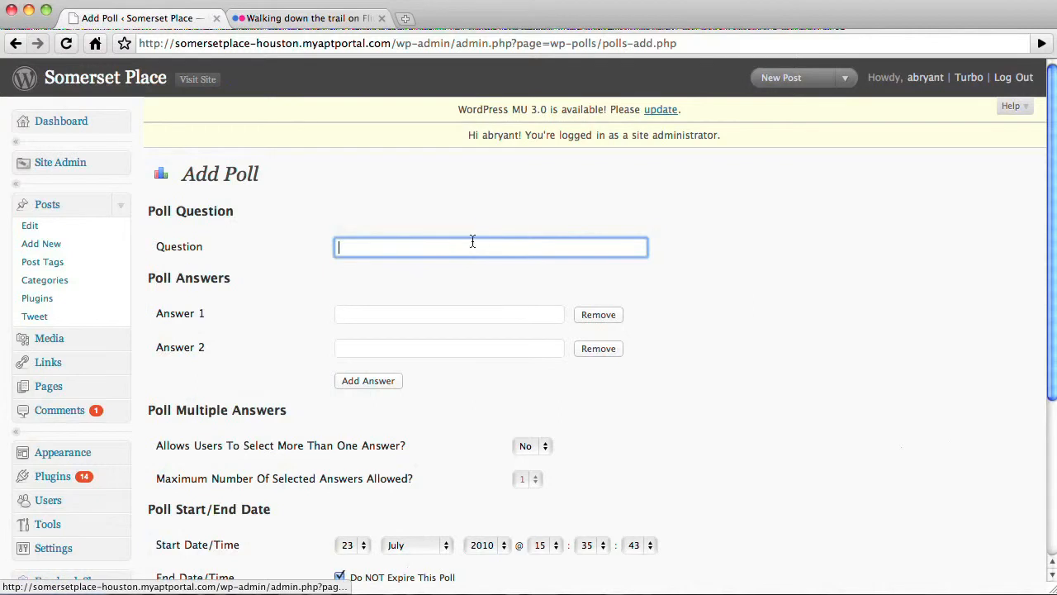
text(Do you)
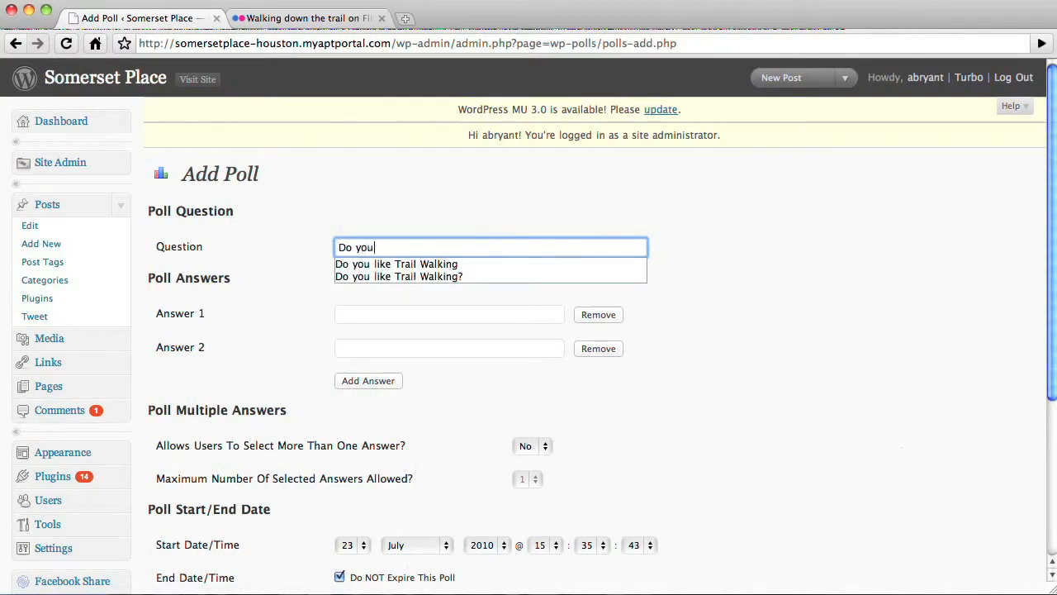
key(Down)
key(Down)
key(Return)
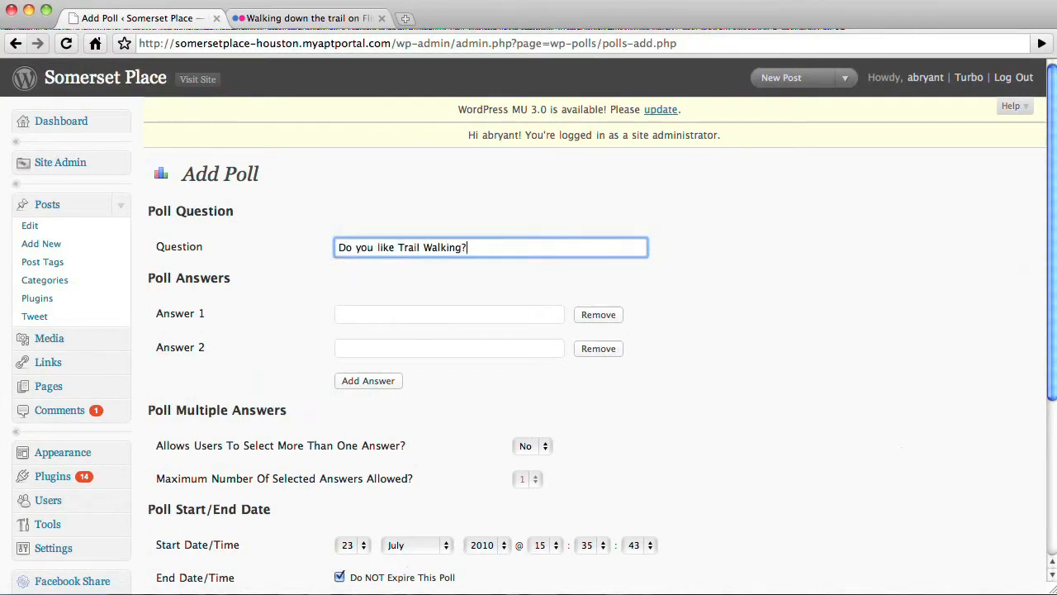
Enter "Yes" and "No" as the poll's first two answers
click(493, 314)
text(Yes)
key(Tab)
key(Tab)
text(No)
key(Tab)
key(Tab)
key(Tab)
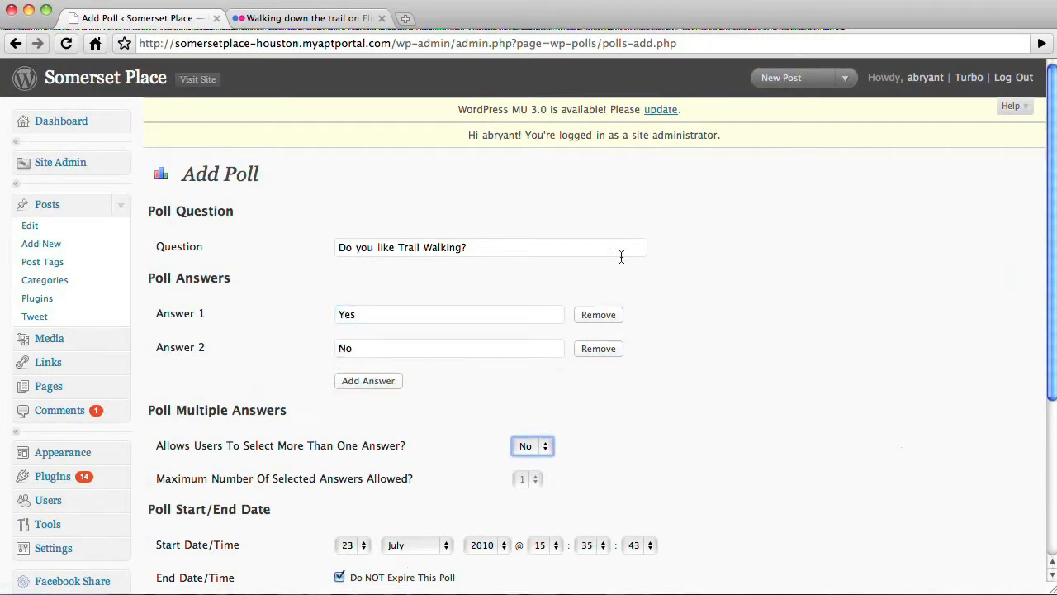
Add "Maybe" as a third answer and save the poll
click(386, 383)
click(406, 382)
text(Maybe)
click(690, 333)
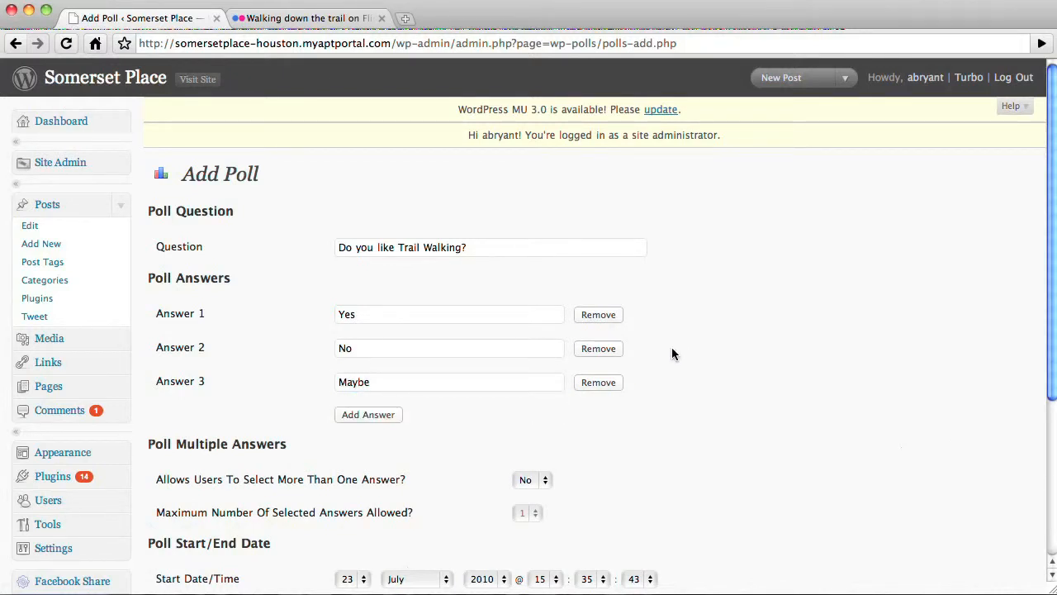
scroll(674, 351, down, 5)
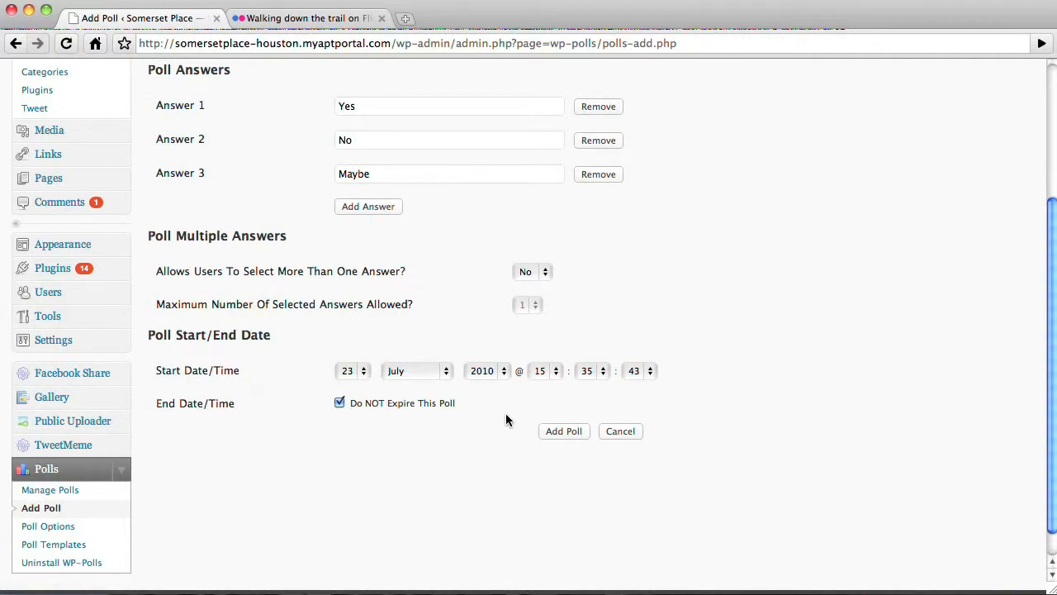
click(554, 431)
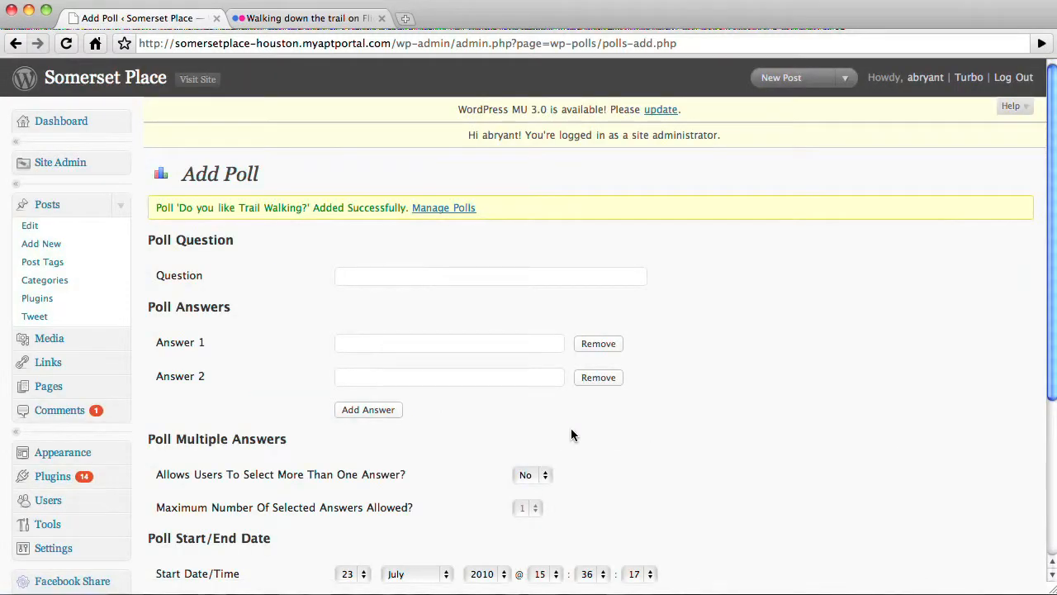
Look up the ID of the trail walking poll in the list of existing polls
scroll(196, 387, down, 3)
scroll(116, 416, down, 3)
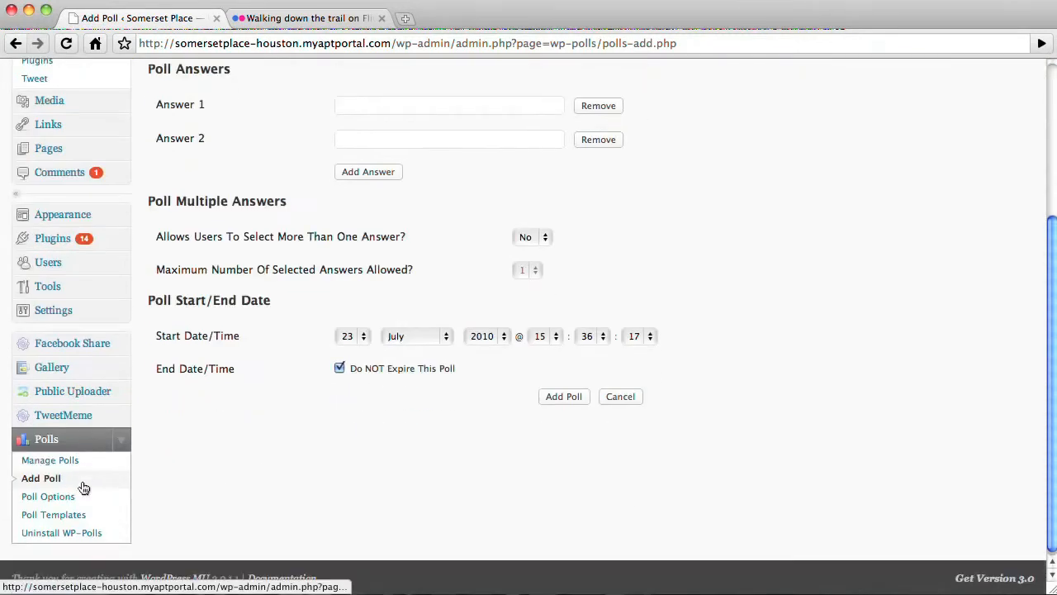
click(70, 463)
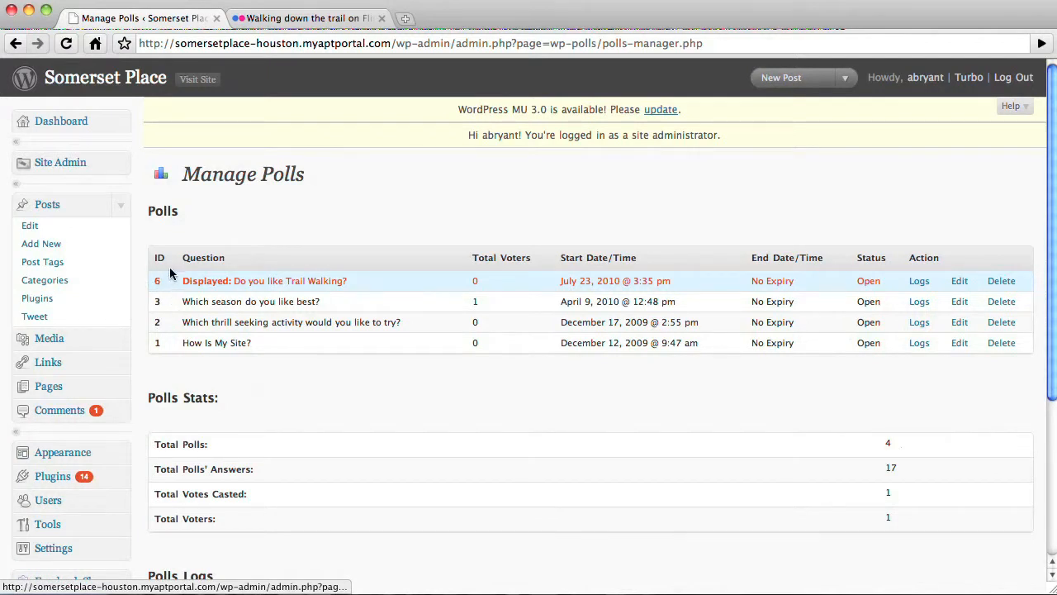
Reopen the post "Workout in the Summertime" for editing and start a new paragraph after the walking trails sentence
click(30, 225)
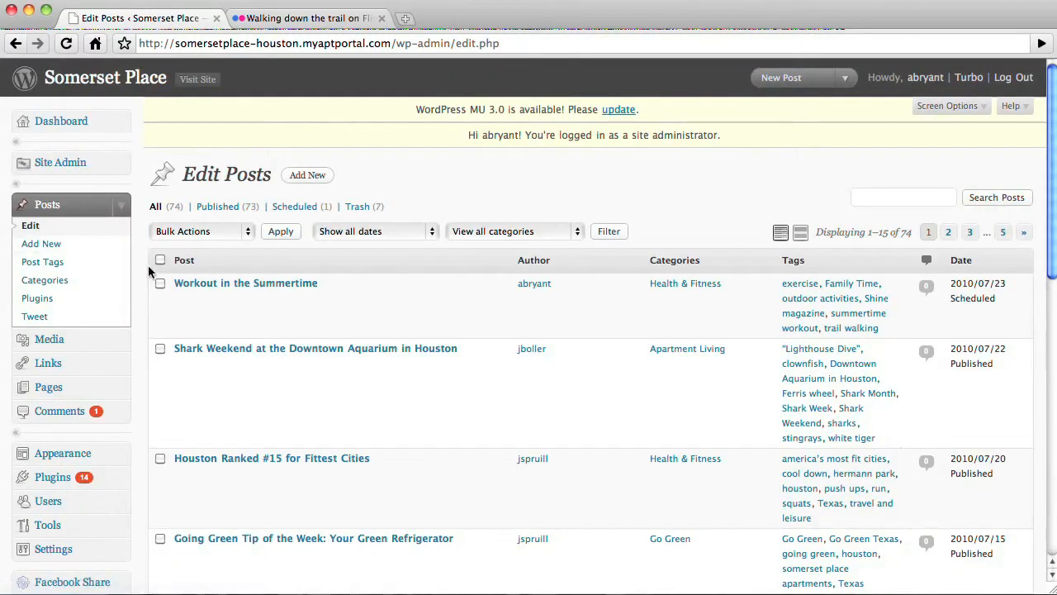
click(181, 303)
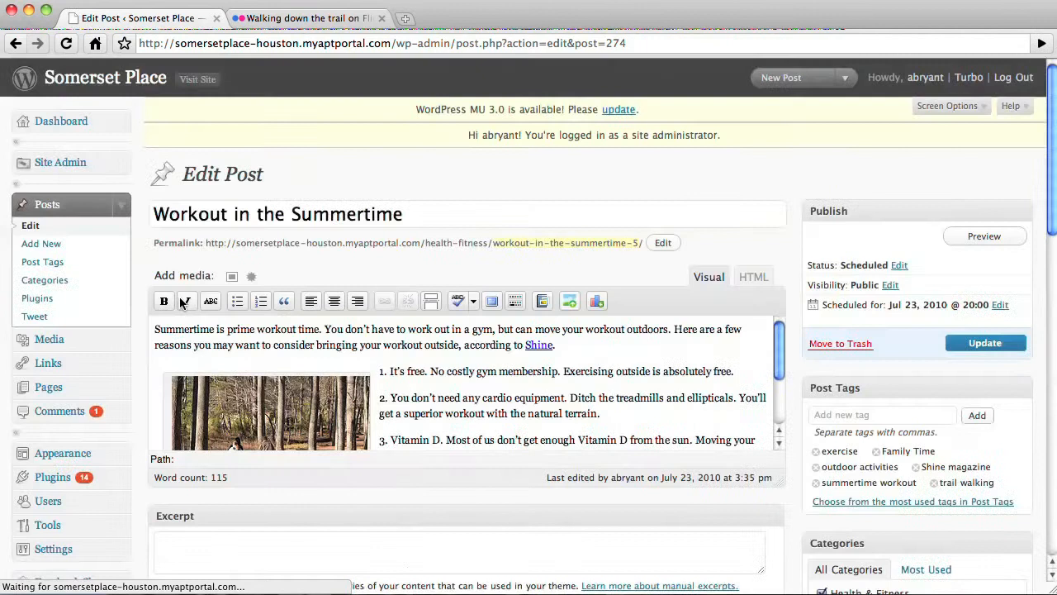
scroll(493, 365, down, 5)
click(399, 376)
key(Return)
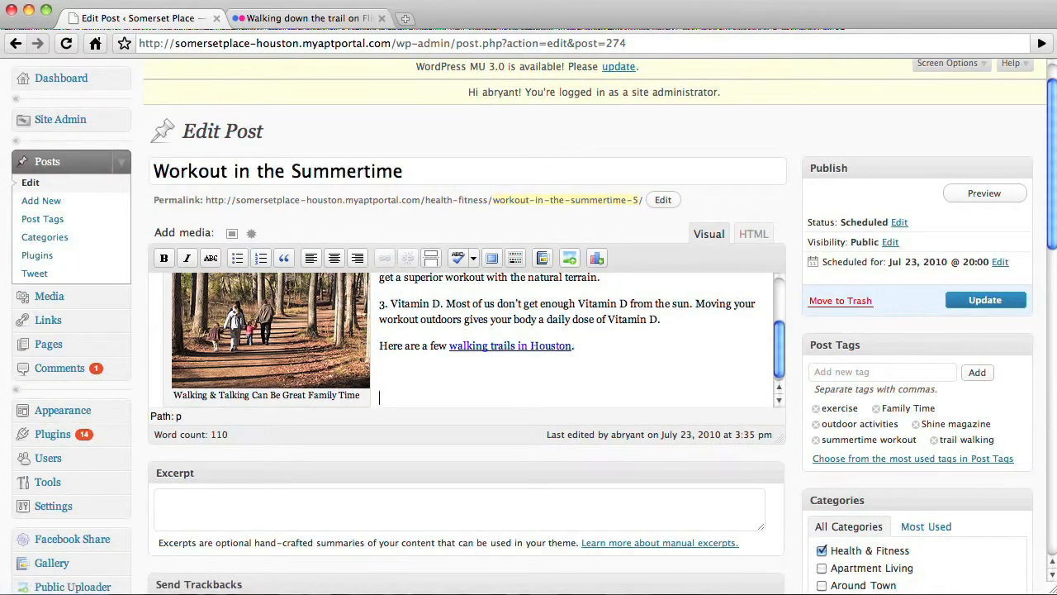
Insert the poll with ID 6 at the end of the post text and update the post
click(596, 259)
text(6)
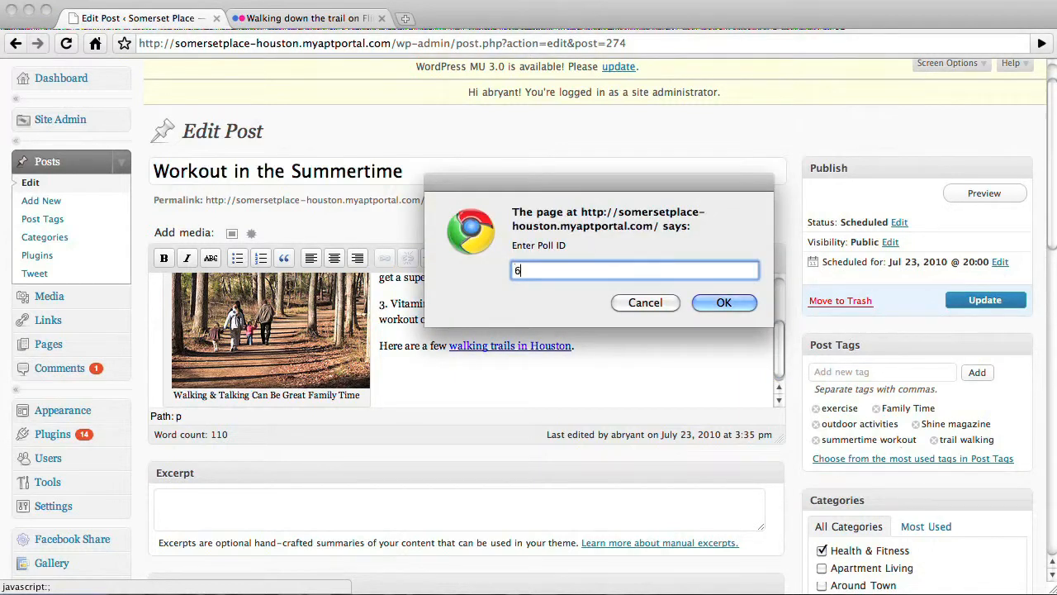
click(723, 301)
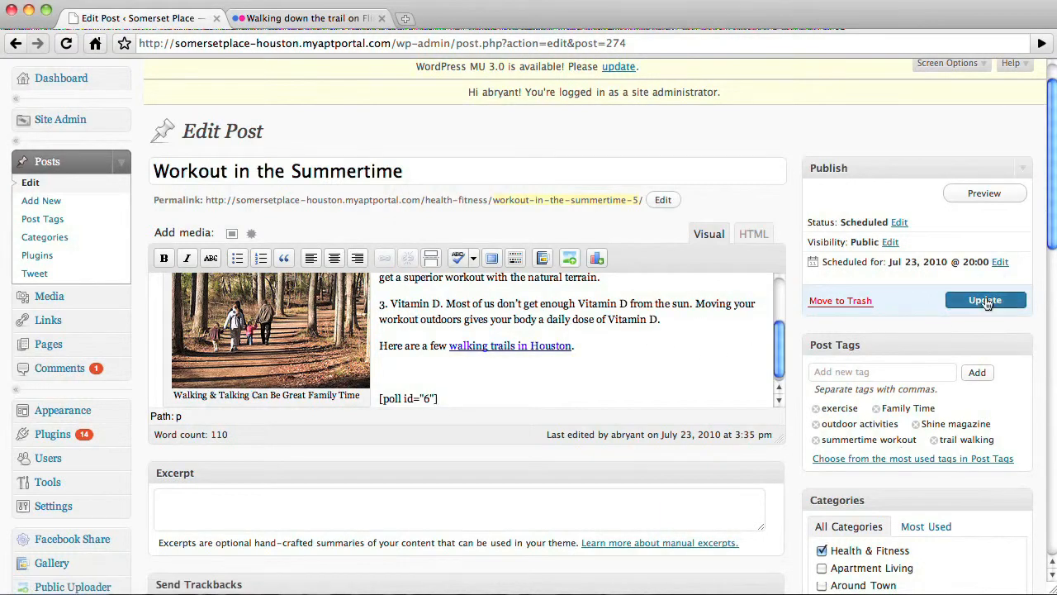
click(986, 302)
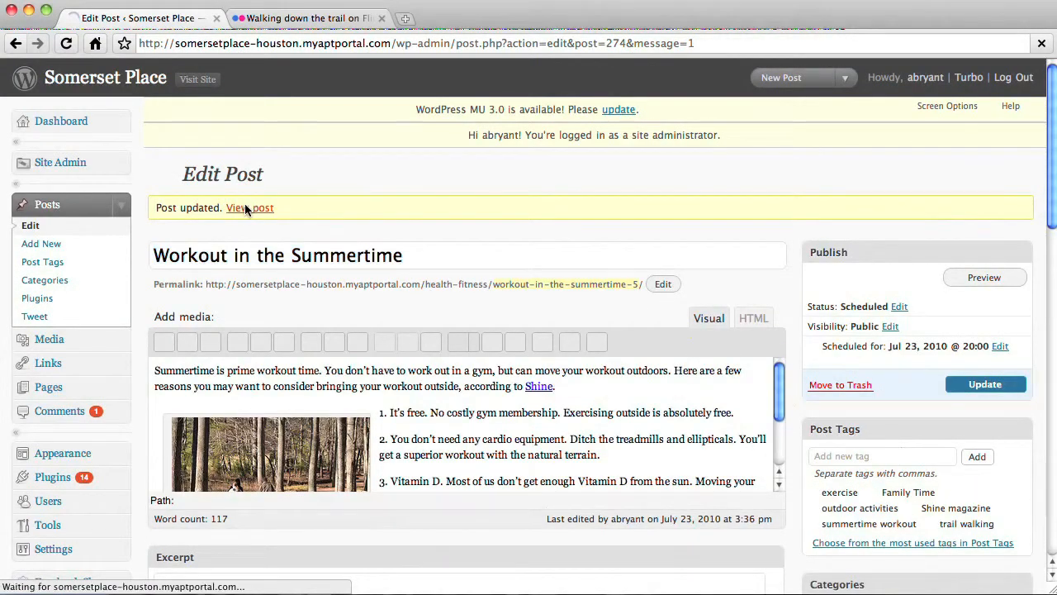
View the updated post on the site and examine the poll in the article and in the Polls section
click(246, 208)
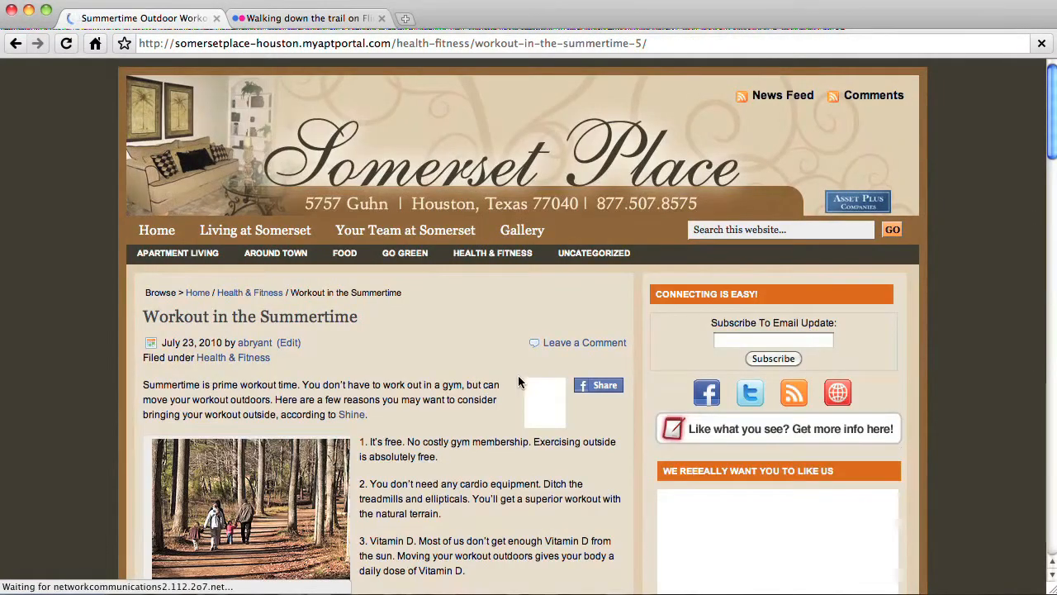
scroll(518, 381, down, 5)
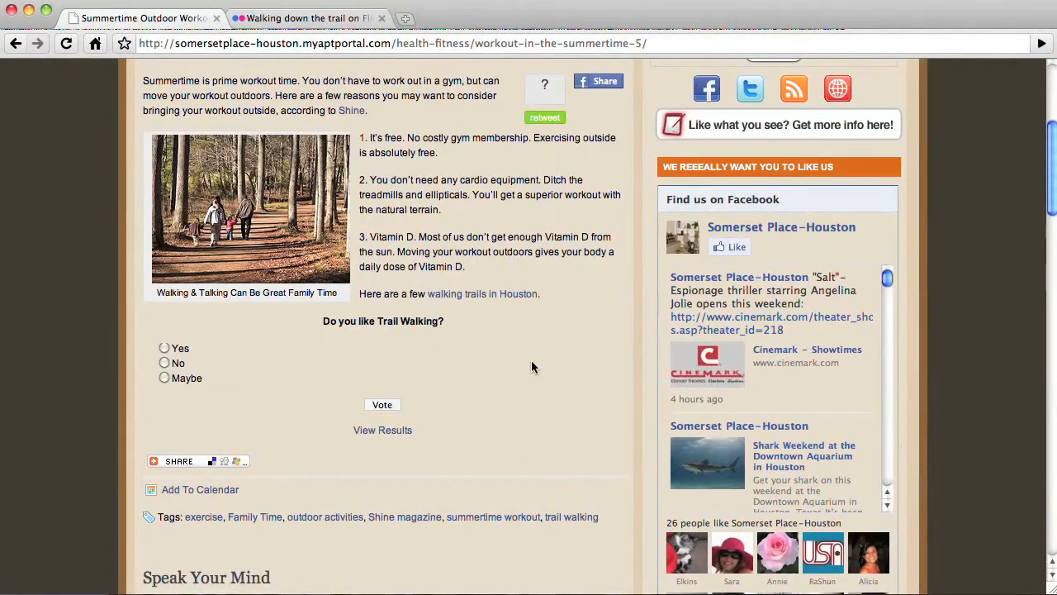
scroll(531, 360, down, 7)
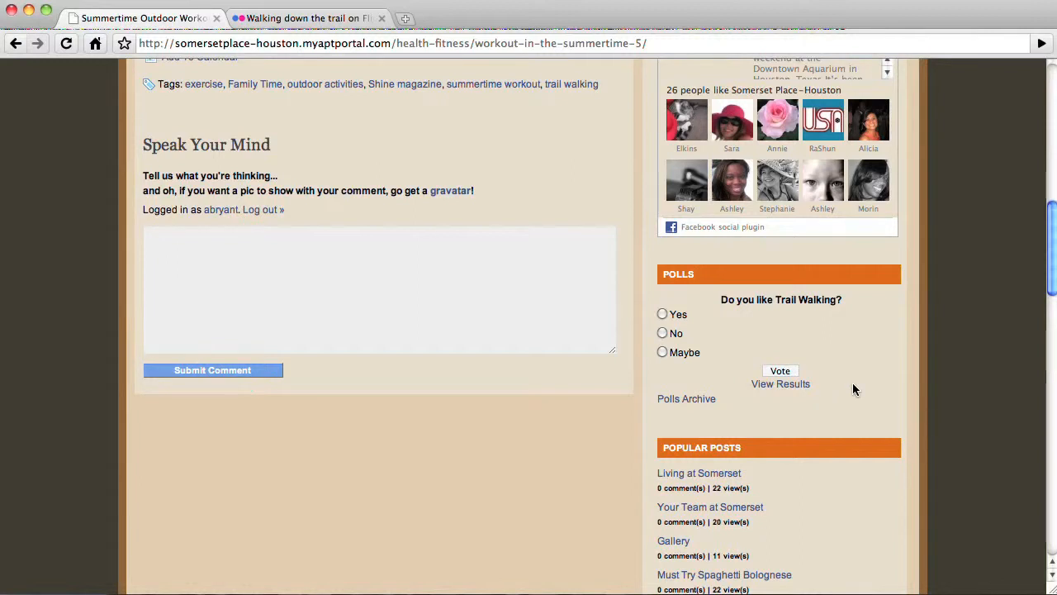
scroll(854, 388, up, 5)
scroll(882, 359, down, 5)
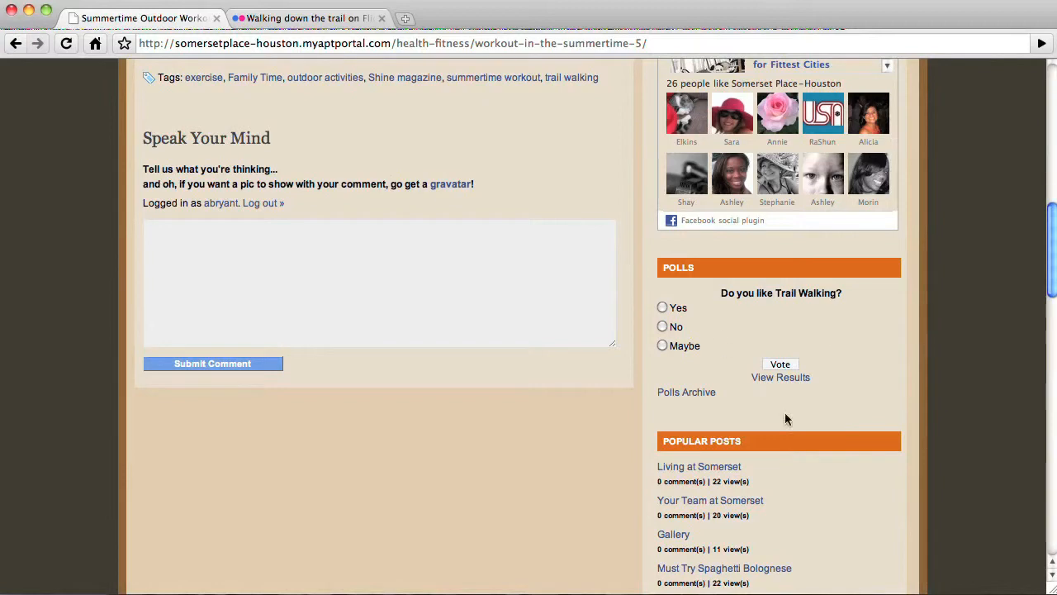
scroll(982, 302, up, 7)
scroll(980, 372, down, 7)
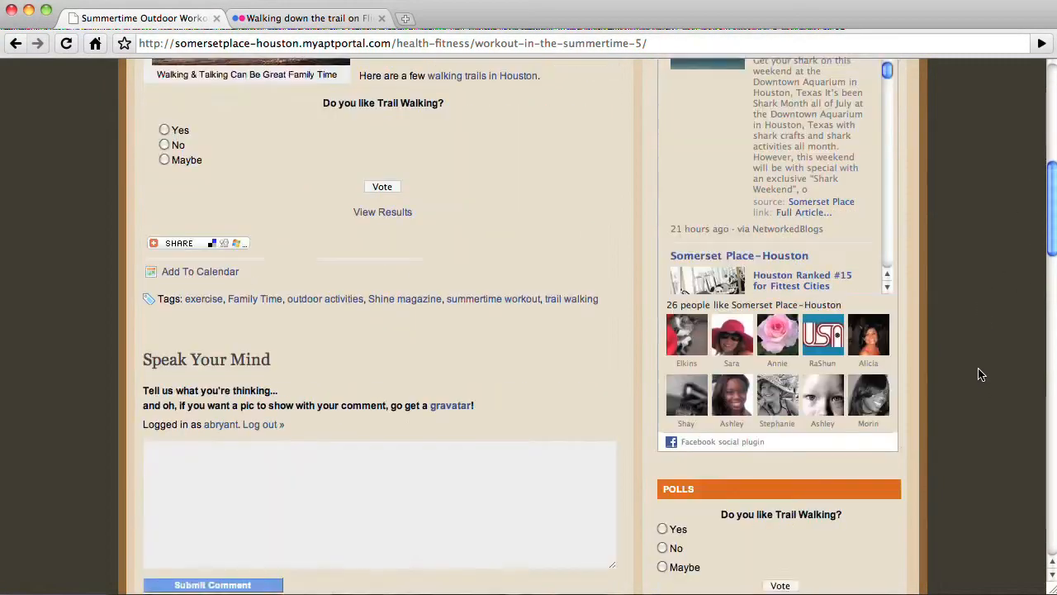
scroll(904, 219, up, 10)
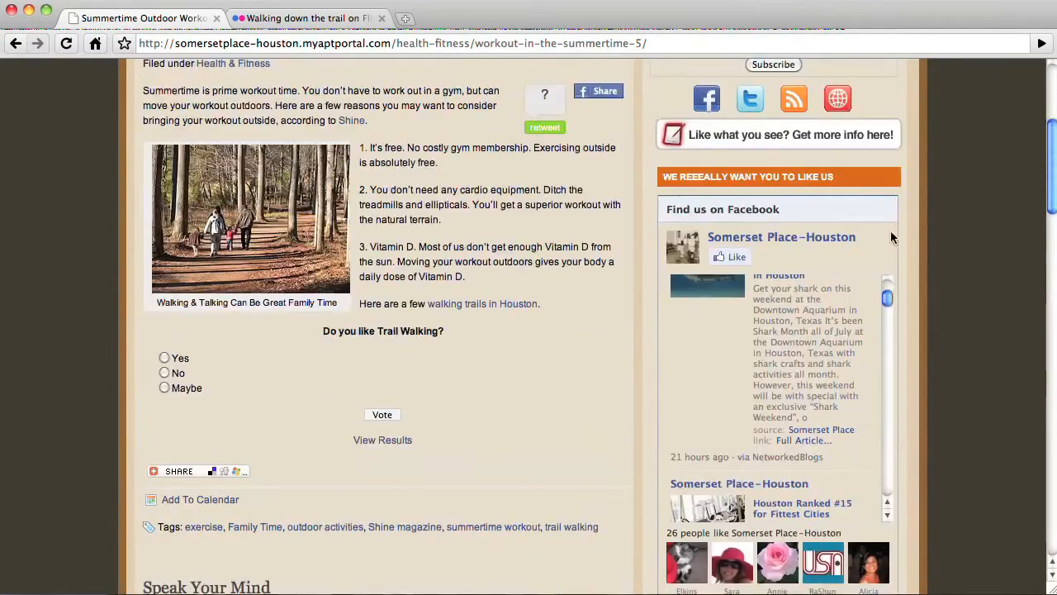
scroll(475, 388, up, 7)
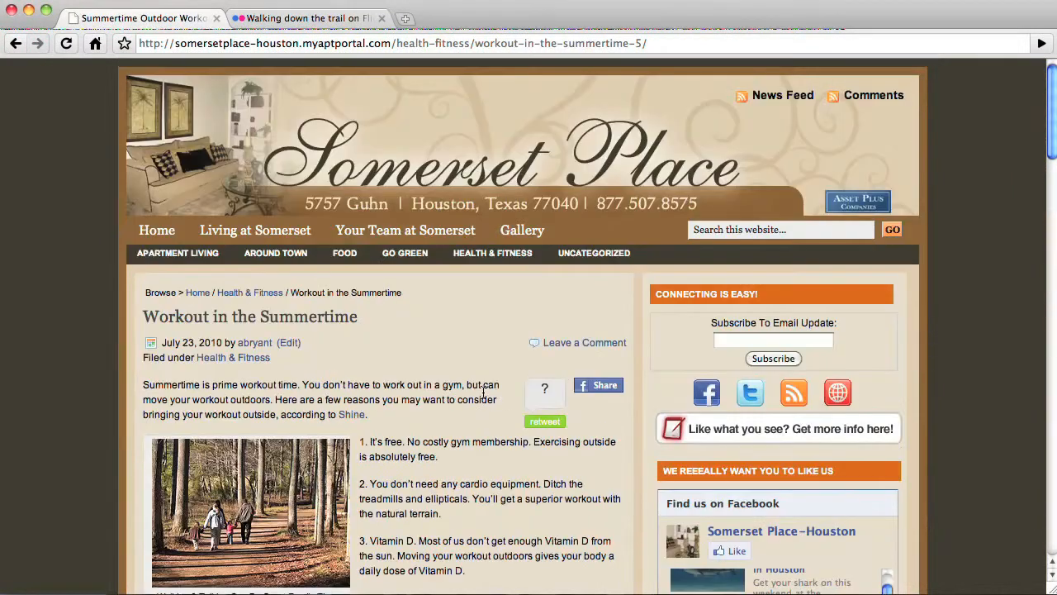